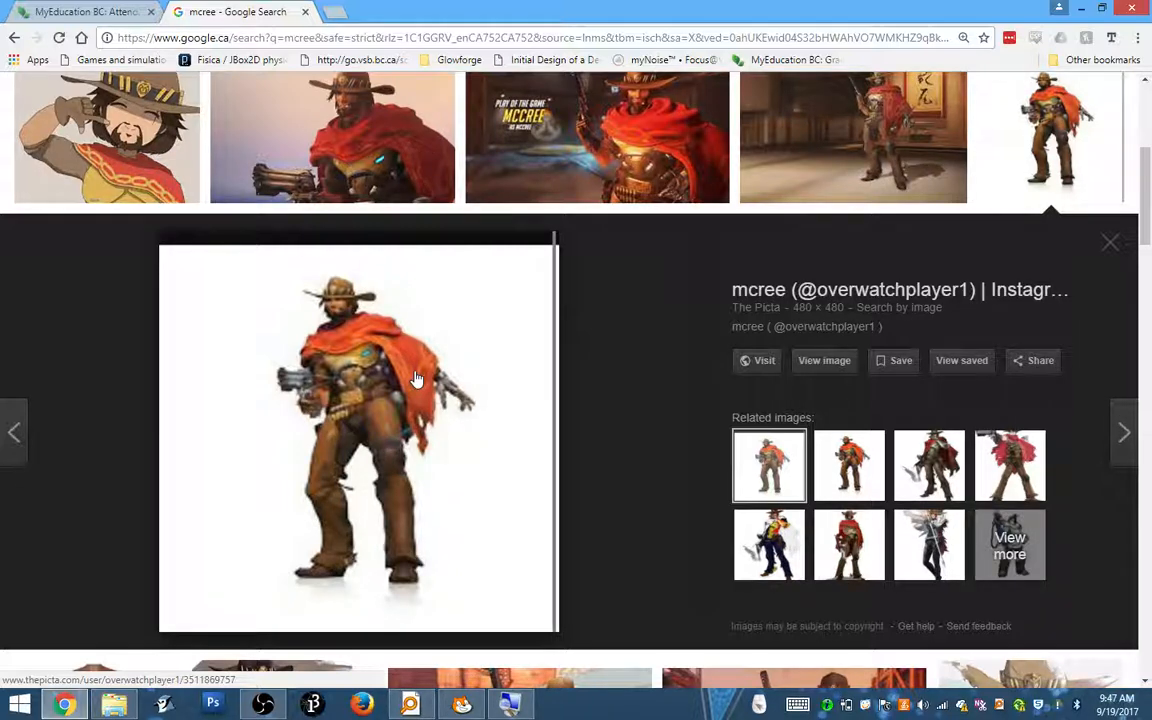
- Open the full-size picture of the cowboy character and save it to the Desktop as mcree.jpg
left_click(816, 360)
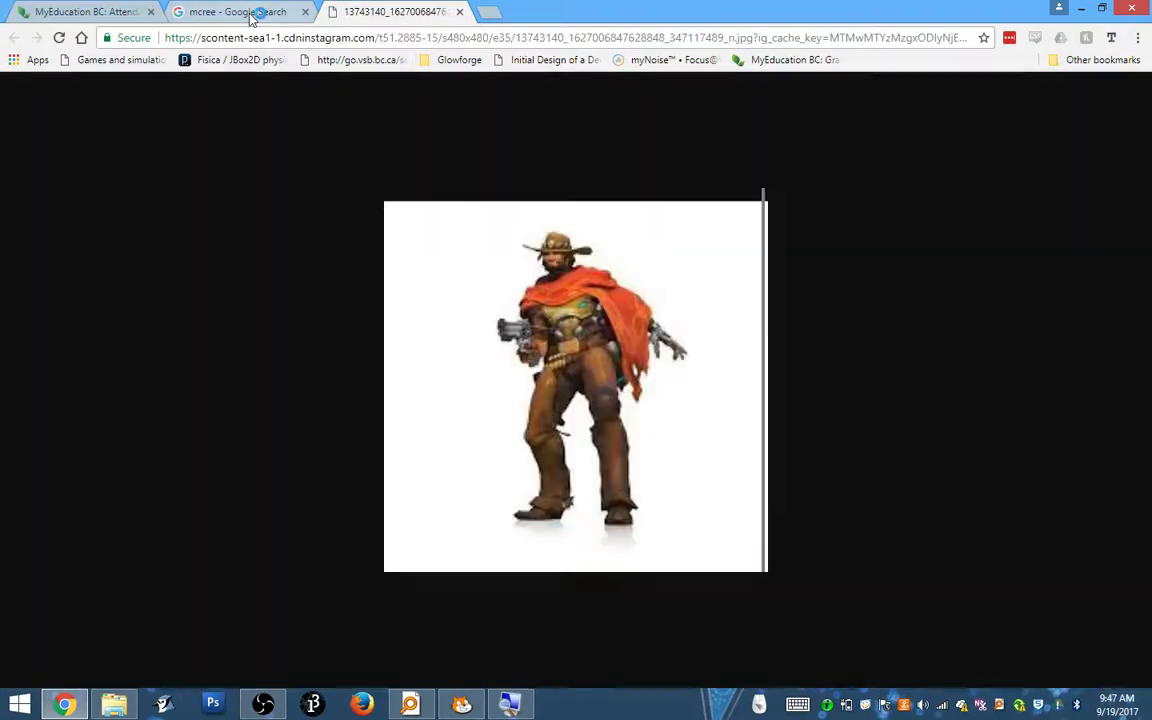
right_click(585, 343)
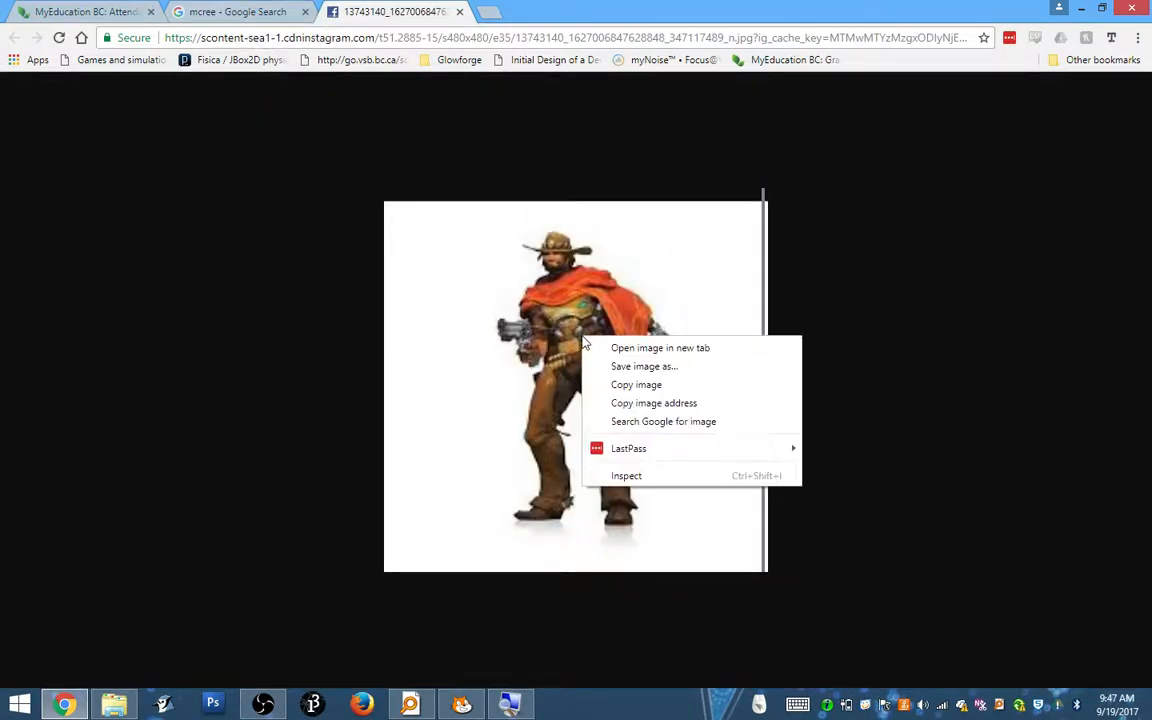
left_click(644, 366)
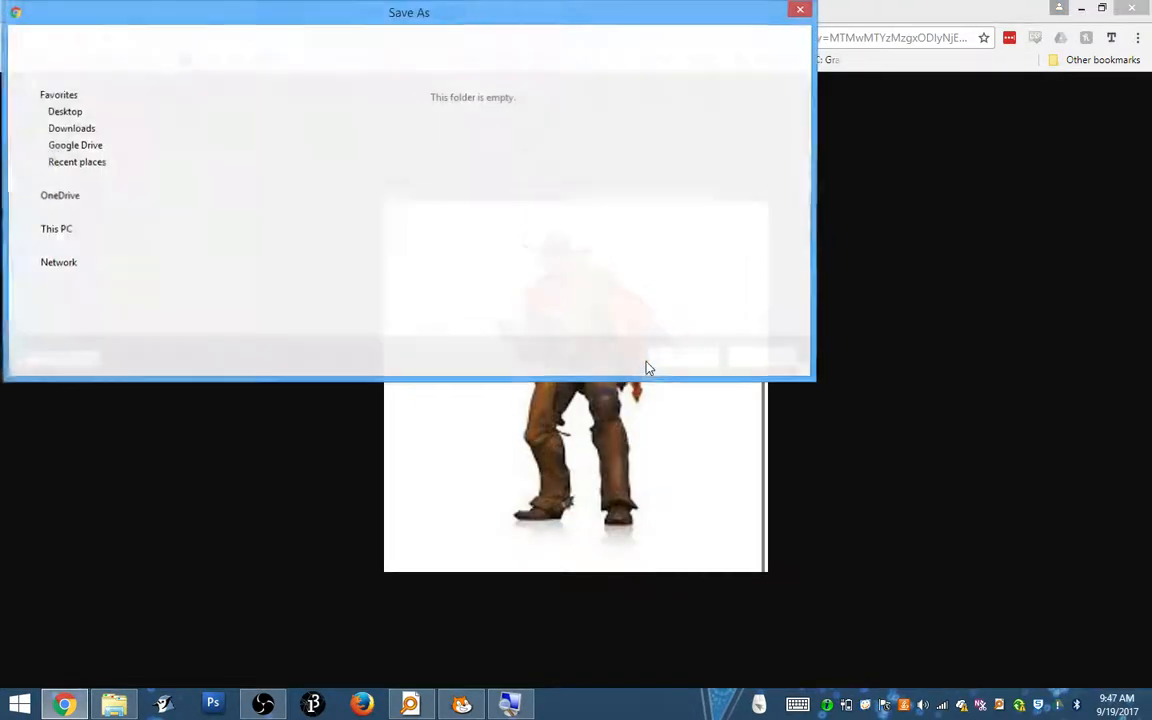
left_click(49, 115)
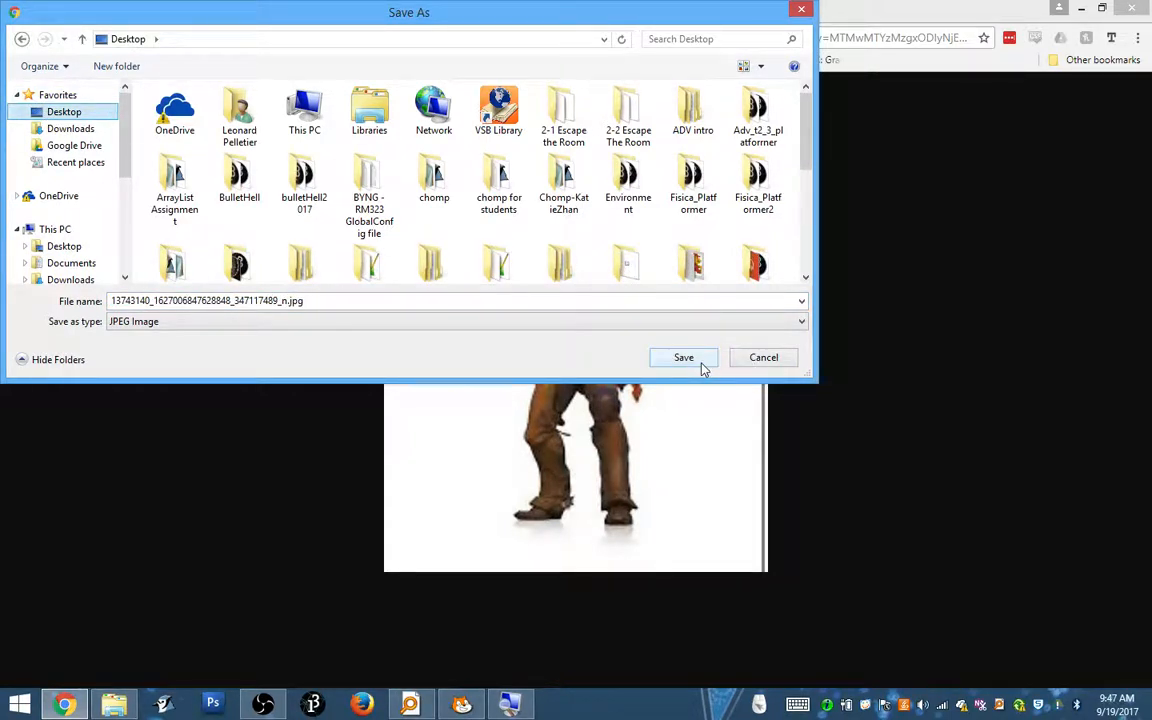
double_click(247, 301)
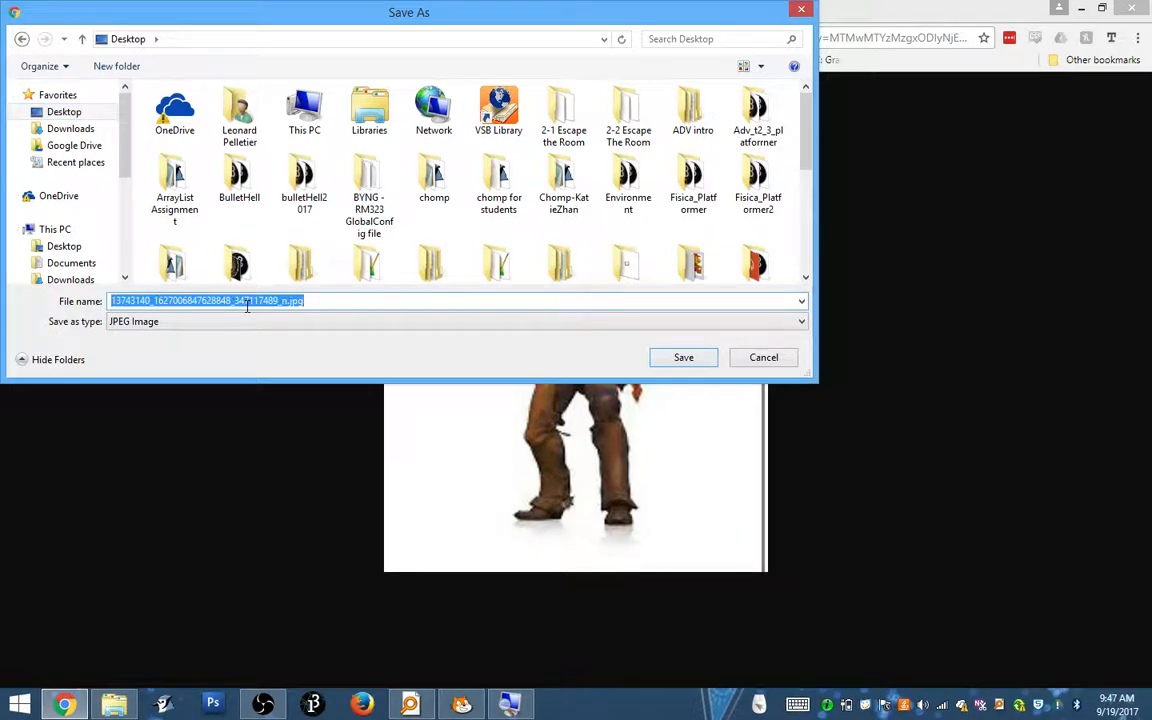
type("mcre")
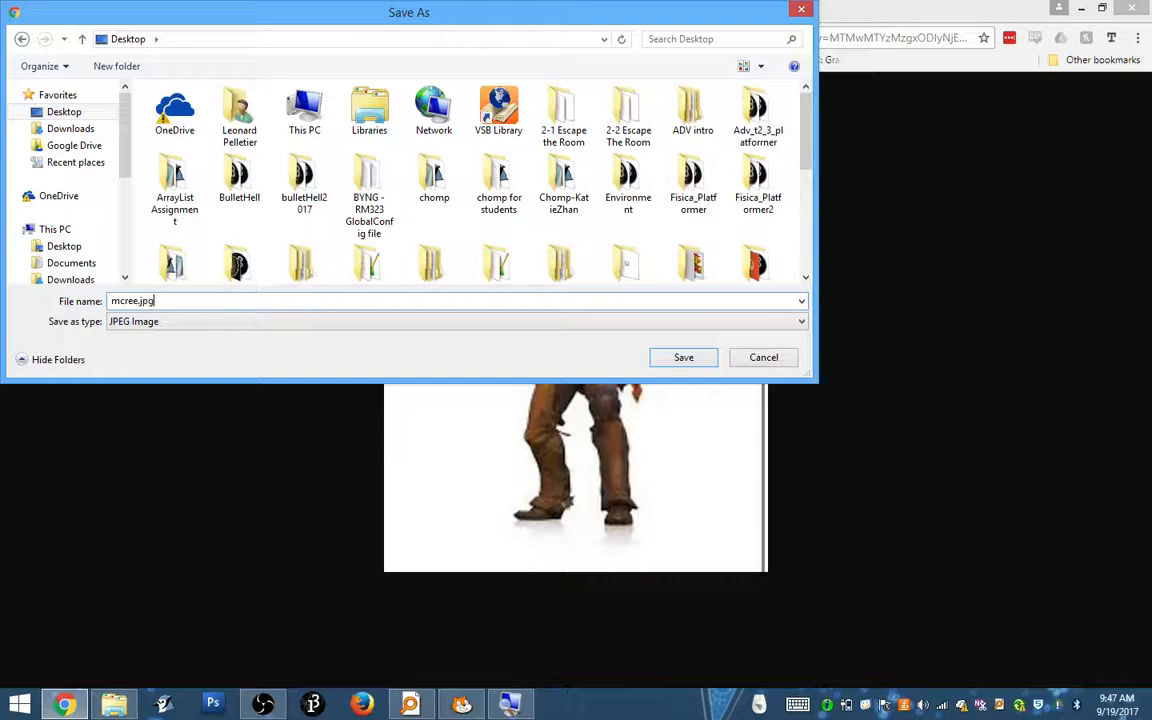
type("e.jpg")
key("Return")
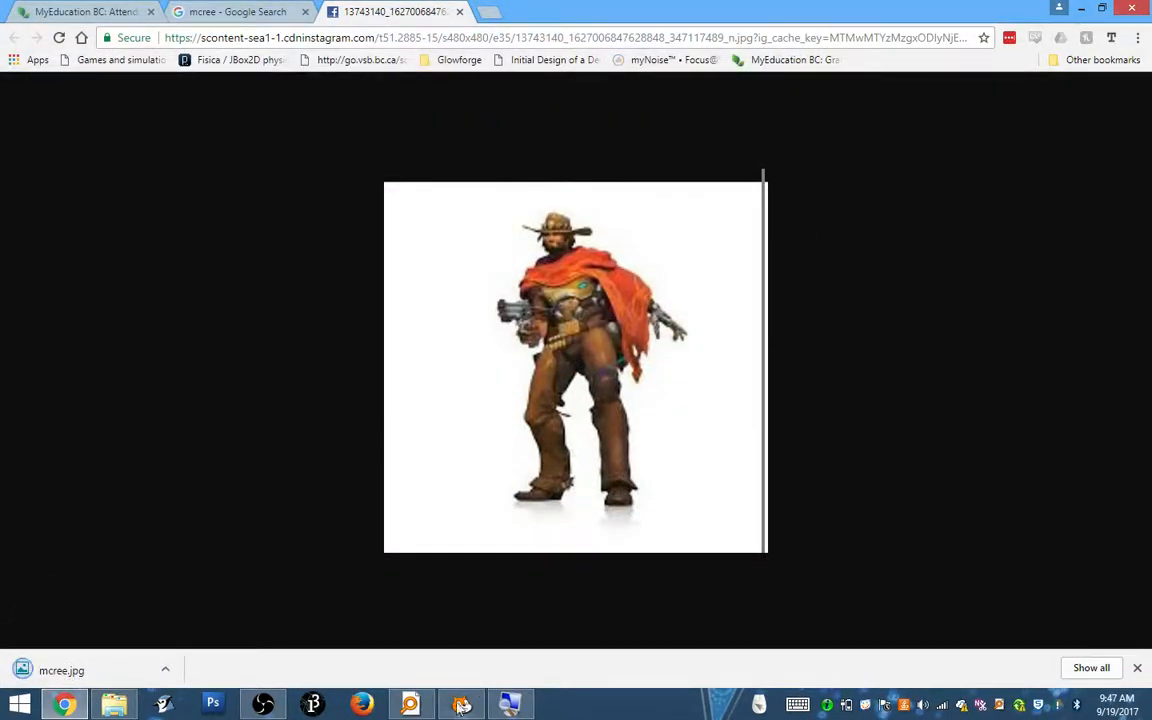
- Switch to Scratch, upload mcree.jpg from the Desktop as a new sprite and move it up and left on the stage
left_click(461, 705)
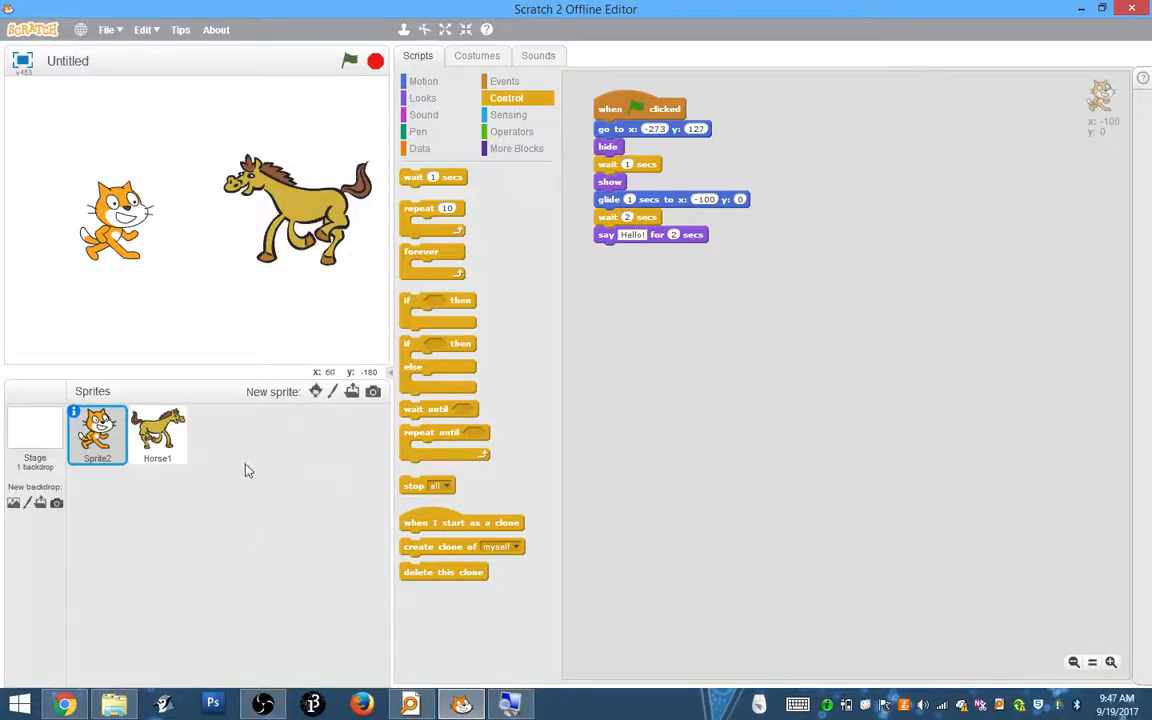
left_click(352, 392)
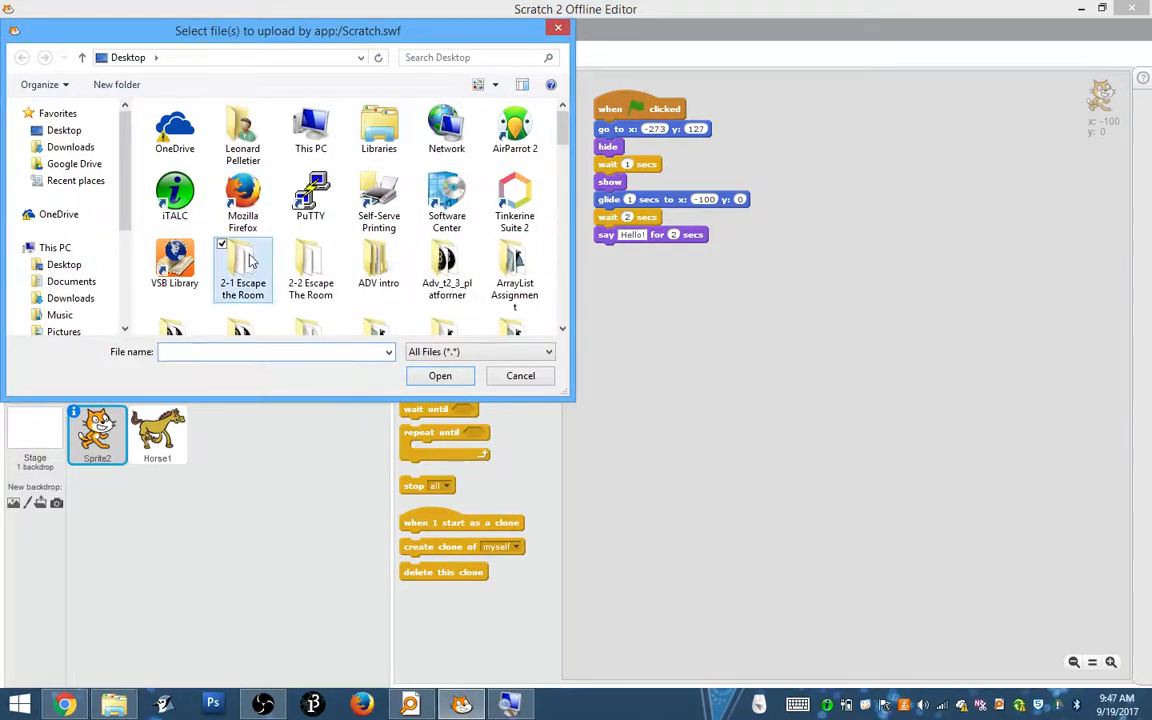
key("m")
key("Return")
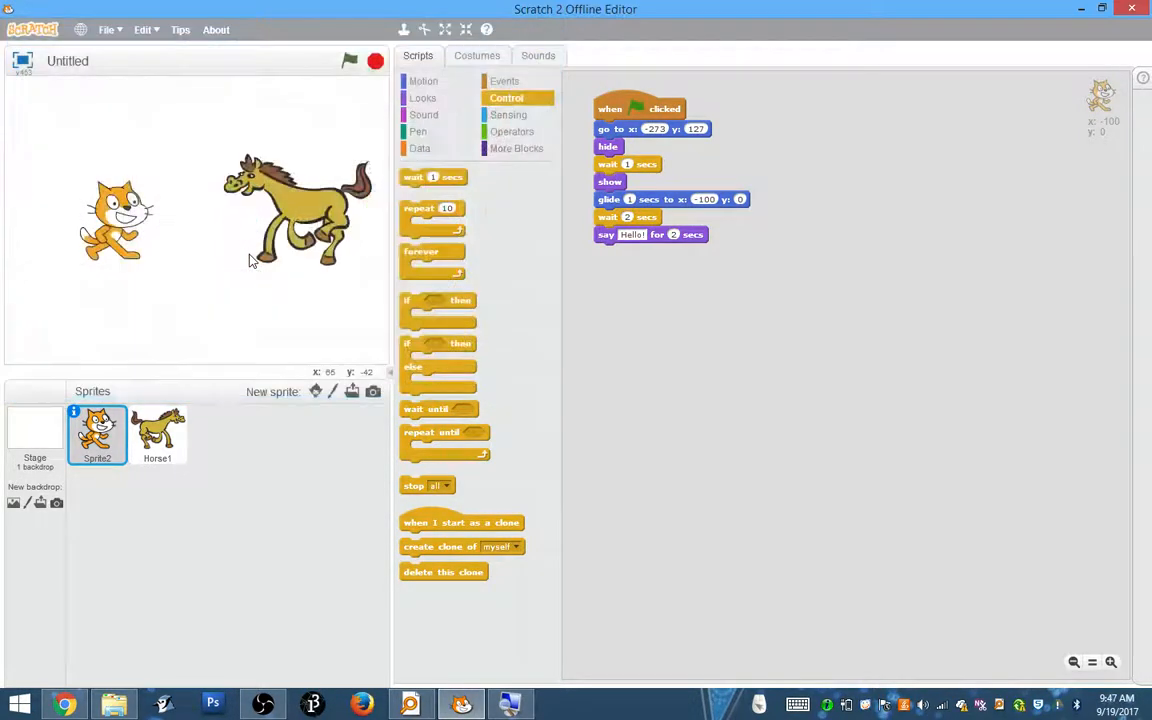
left_click_drag(284, 198, 243, 254)
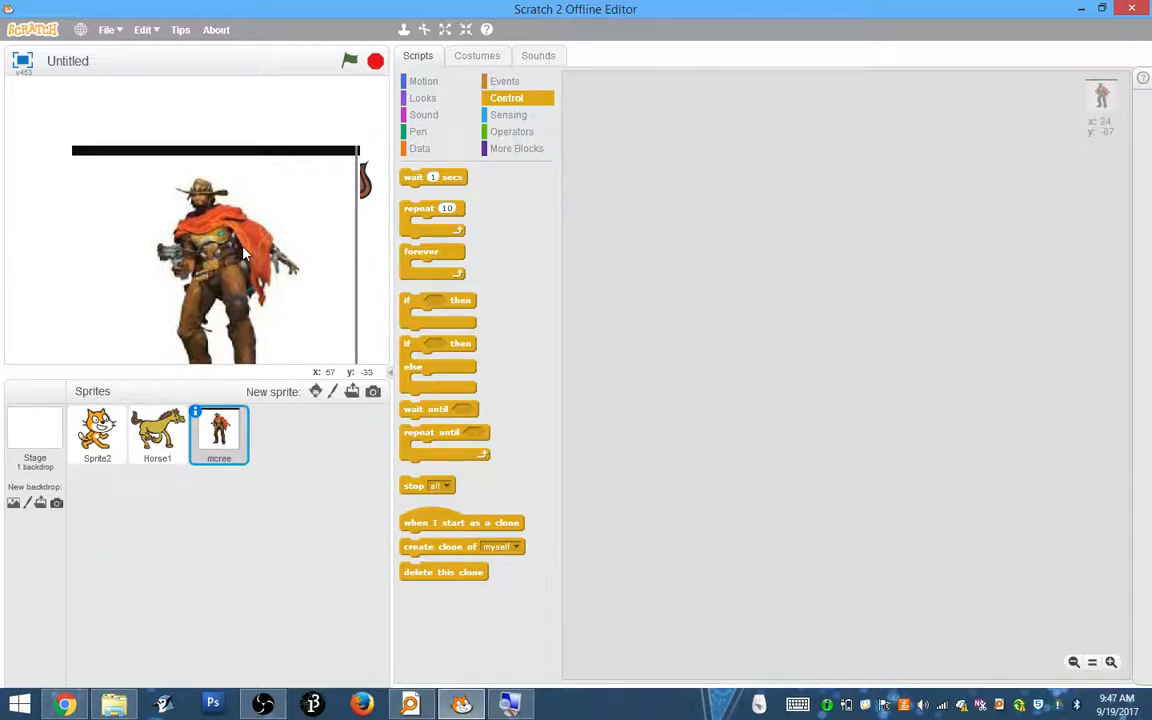
left_click_drag(243, 253, 118, 182)
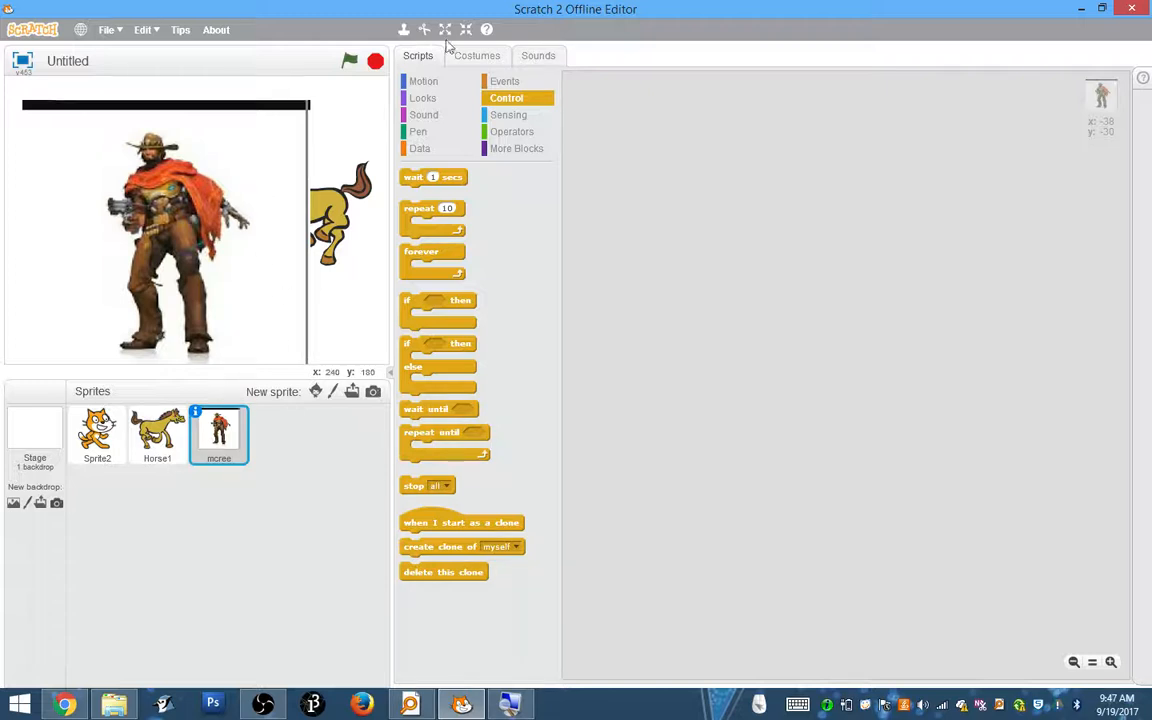
- Fill the white background and the black bar above the figure in the mcree costume with the transparent colour
left_click(472, 57)
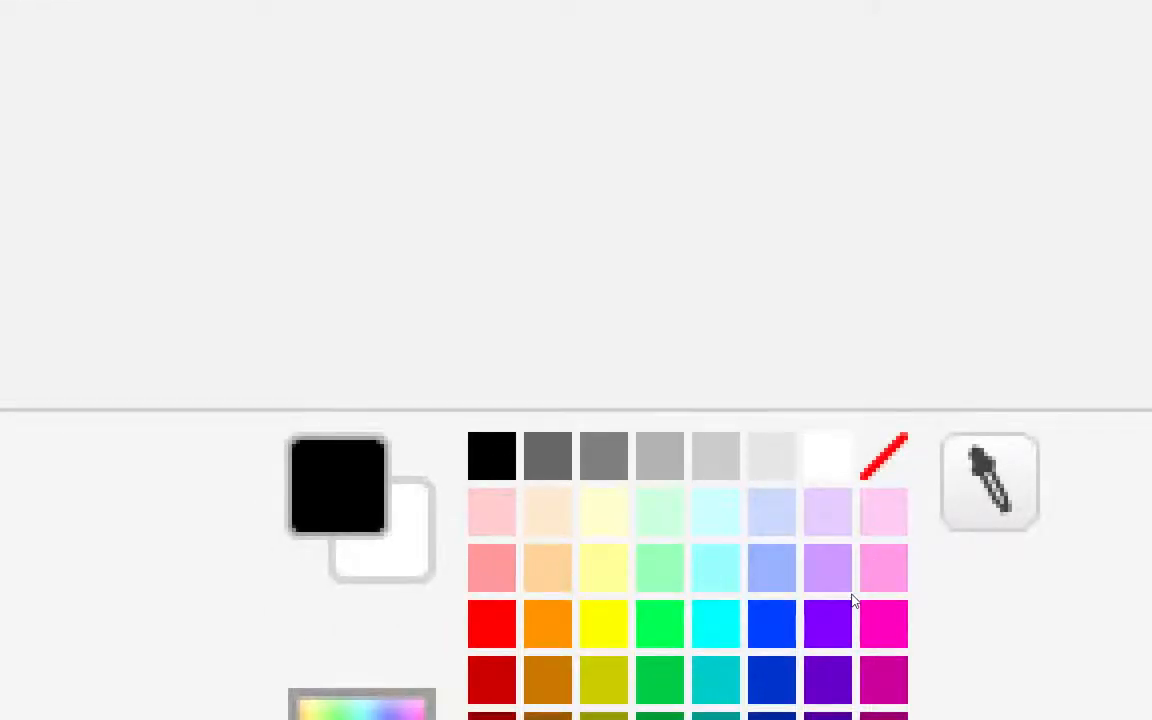
left_click(884, 456)
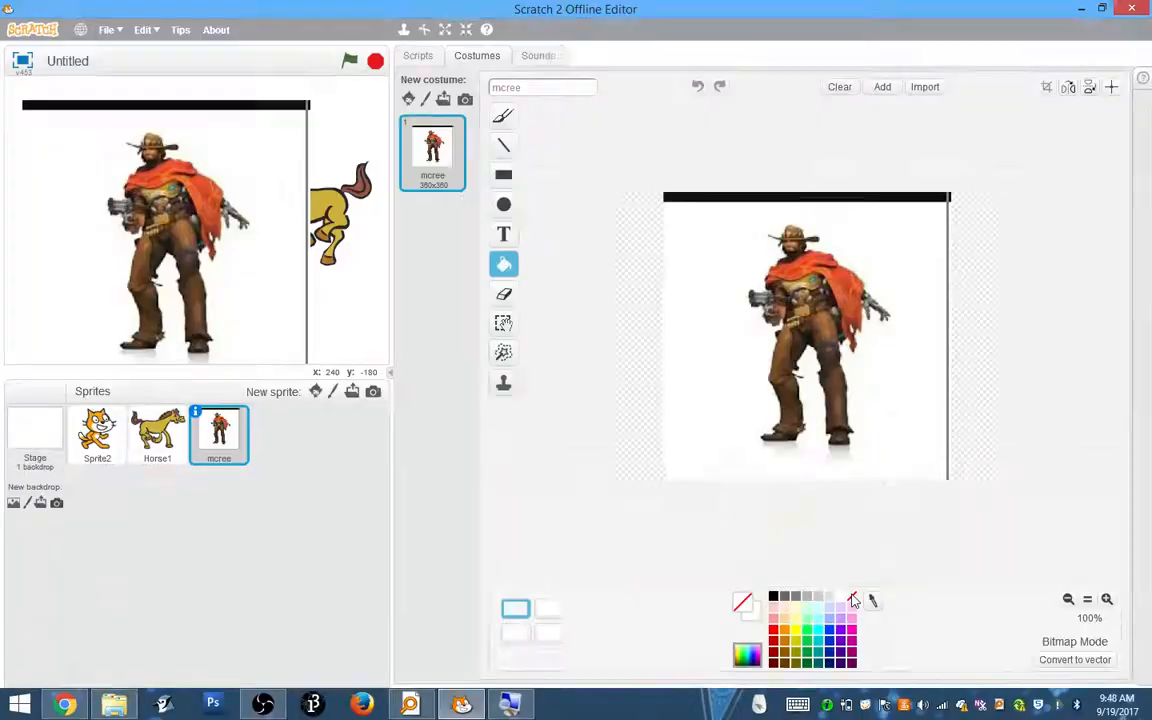
left_click(706, 445)
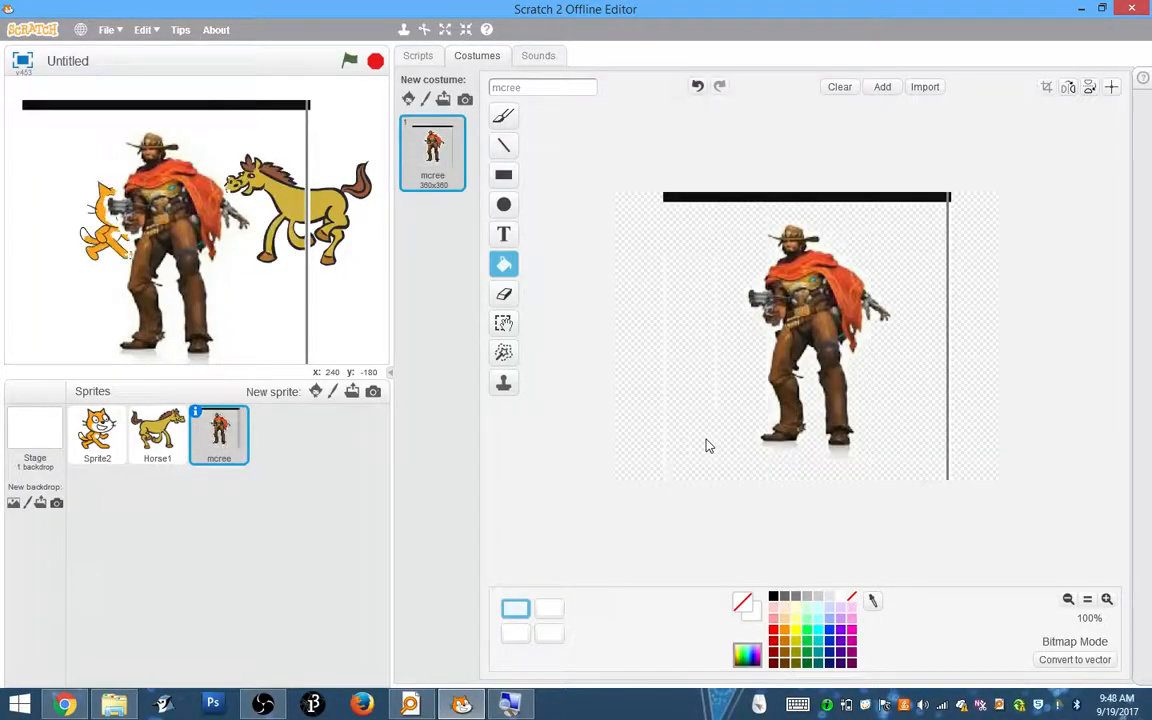
left_click(926, 198)
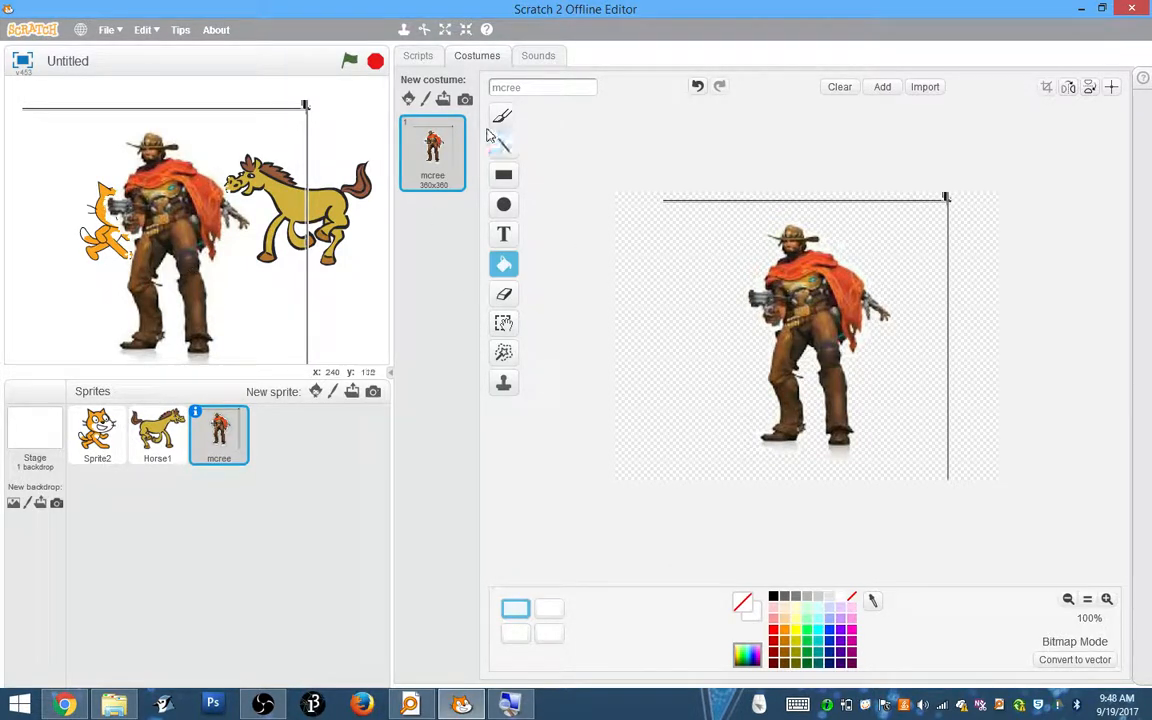
- Select and delete the leftover lines above and beside the figure, then place the sprite between the cat and the horse on the stage
left_click(505, 321)
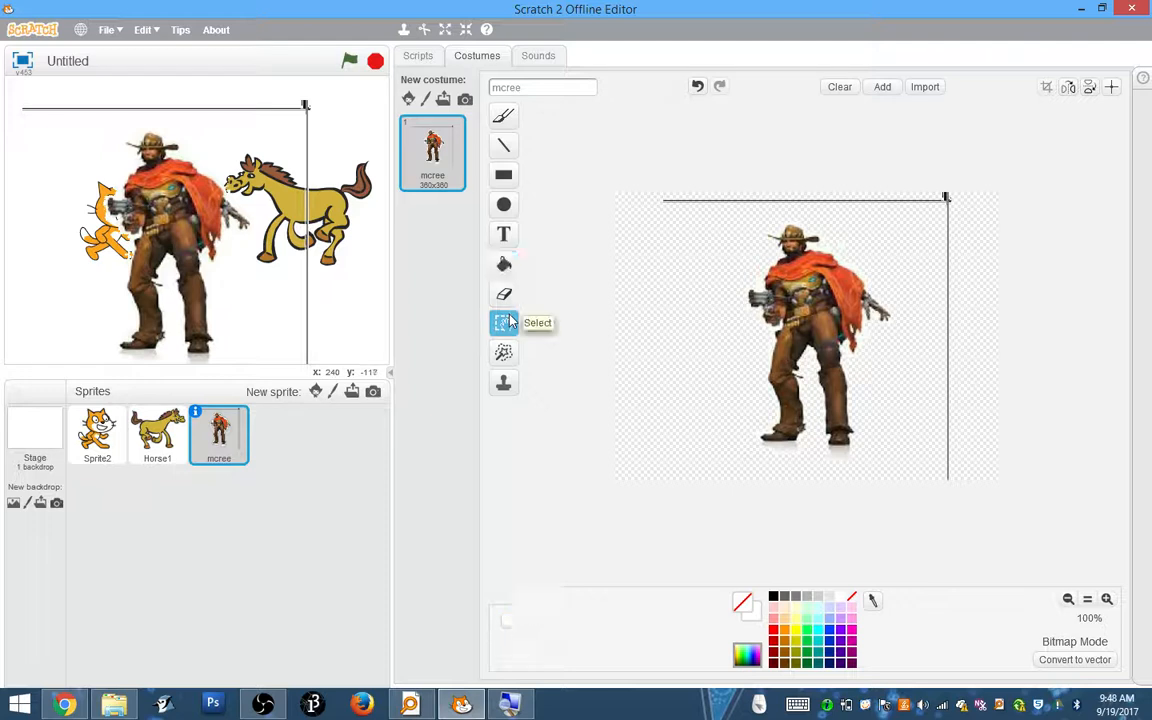
mouse_move(635, 198)
left_mouse_down()
mouse_move(974, 205)
mouse_move(684, 239)
mouse_move(652, 222)
left_mouse_up()
key("Delete")
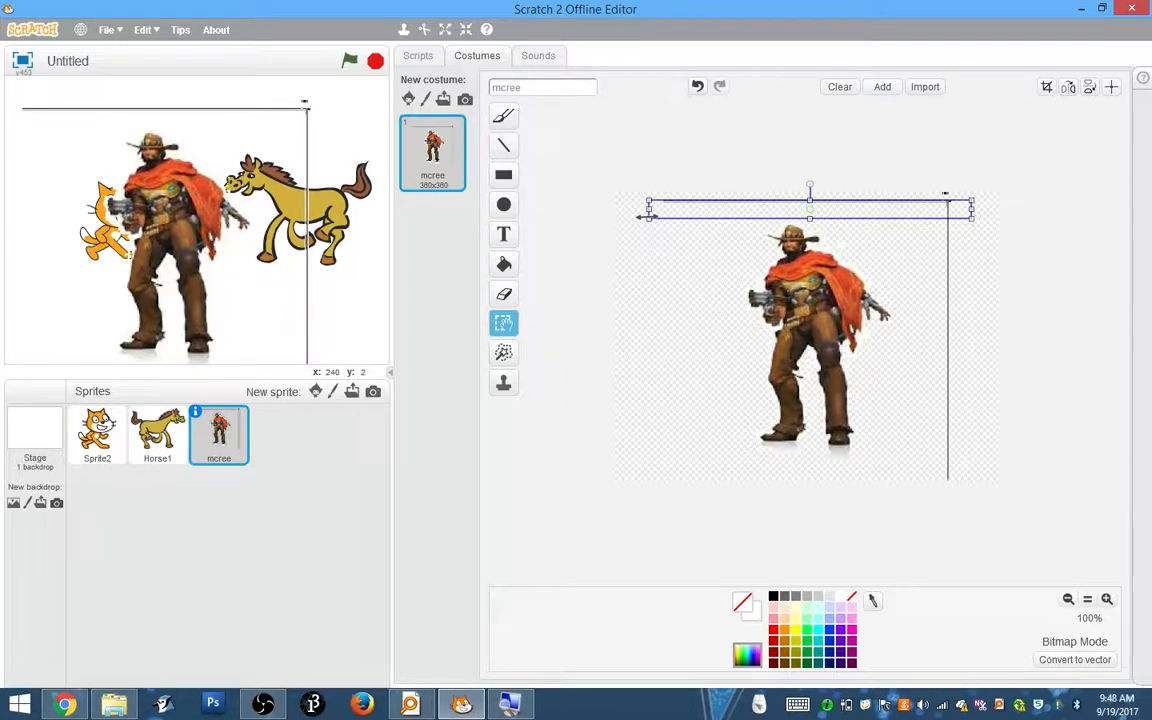
key("Delete")
left_click_drag(924, 489, 977, 168)
key("Delete")
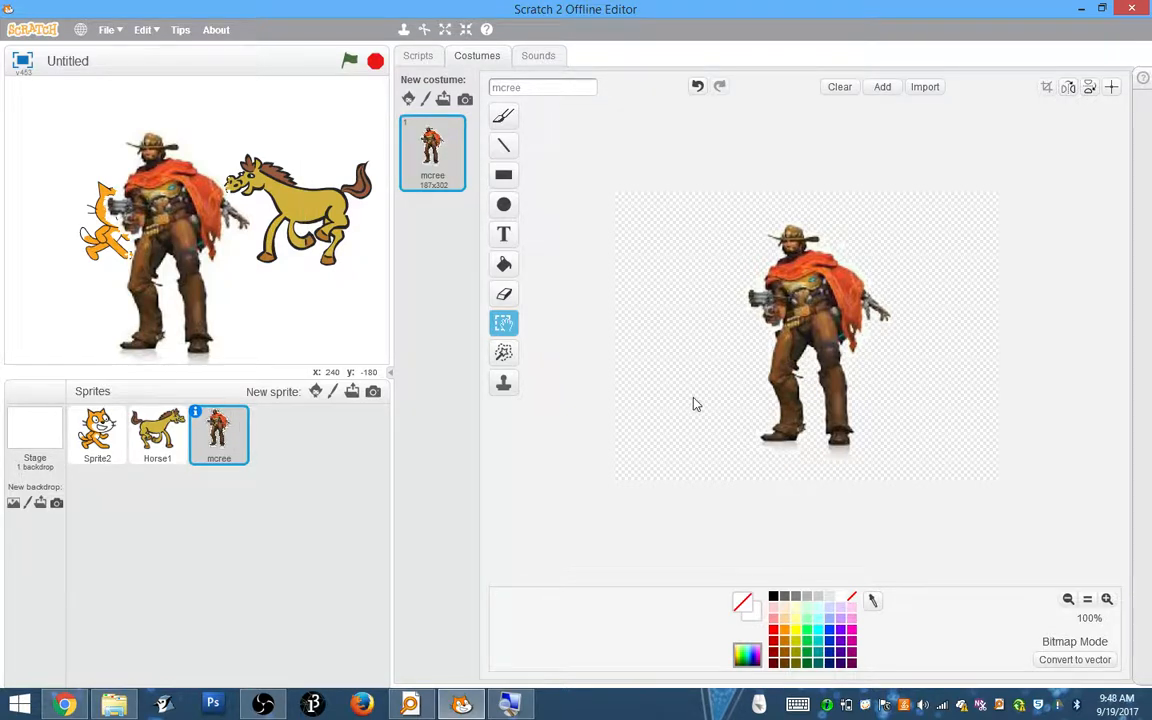
left_click_drag(175, 228, 210, 203)
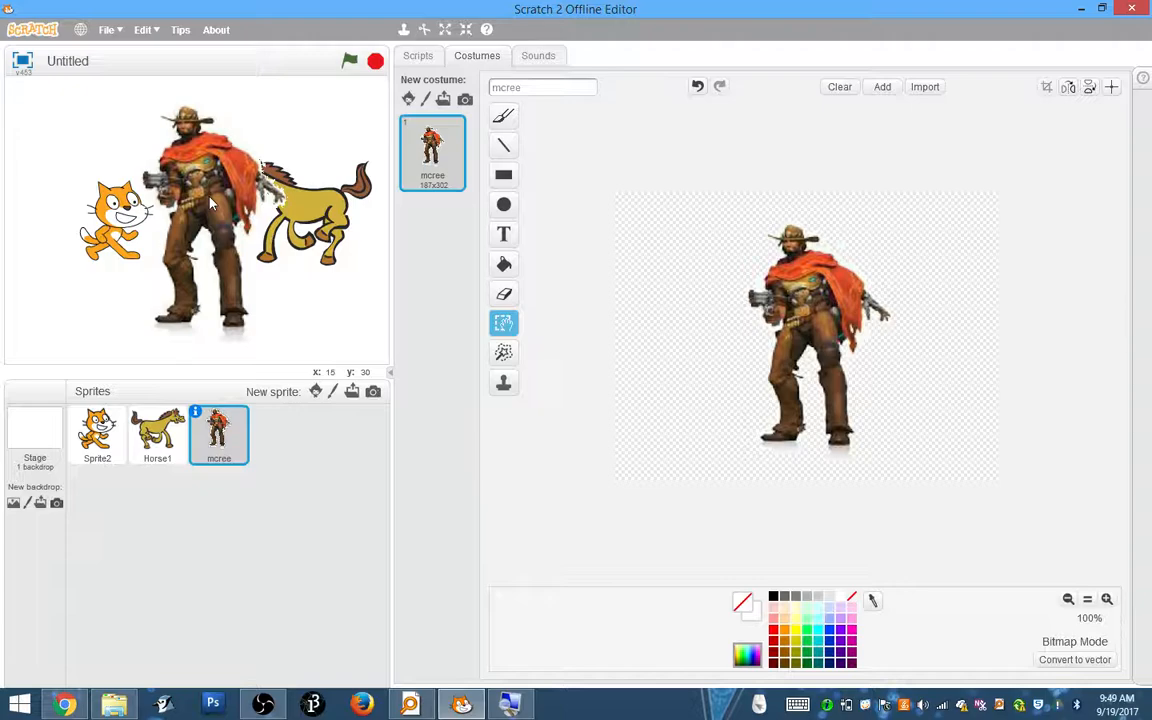
- Switch to the Google Images results in Chrome, filter them to Transparent colour and use the suggested spelling mccree
left_click(63, 705)
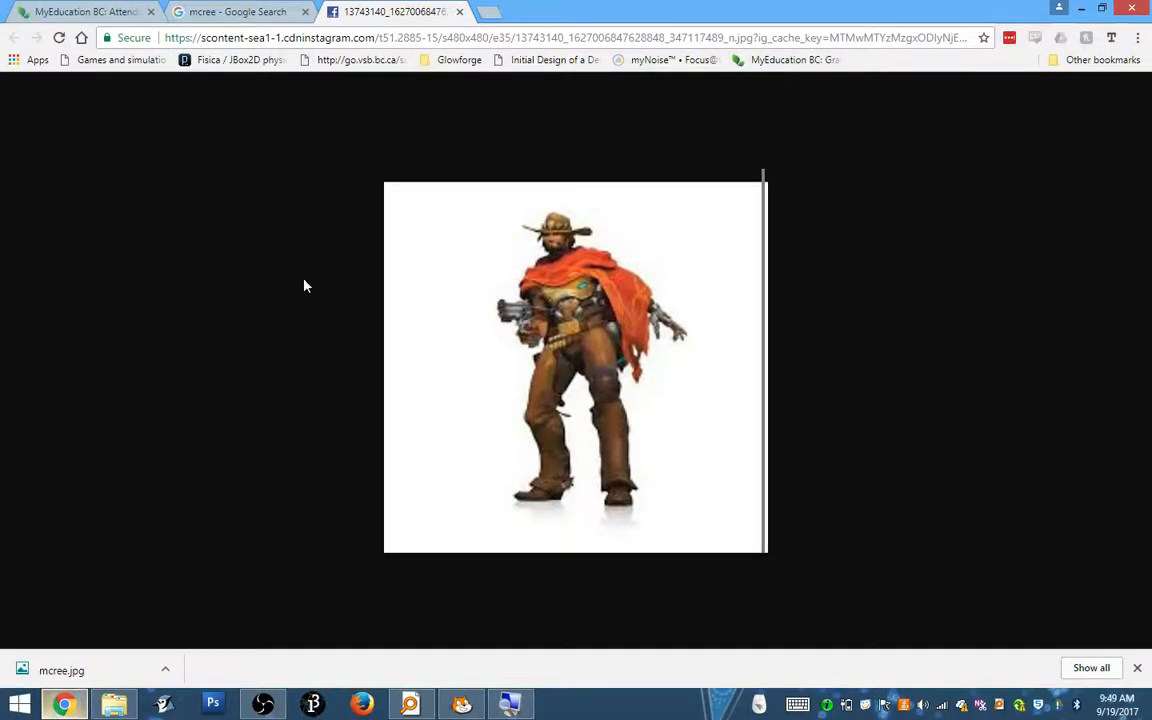
left_click(255, 14)
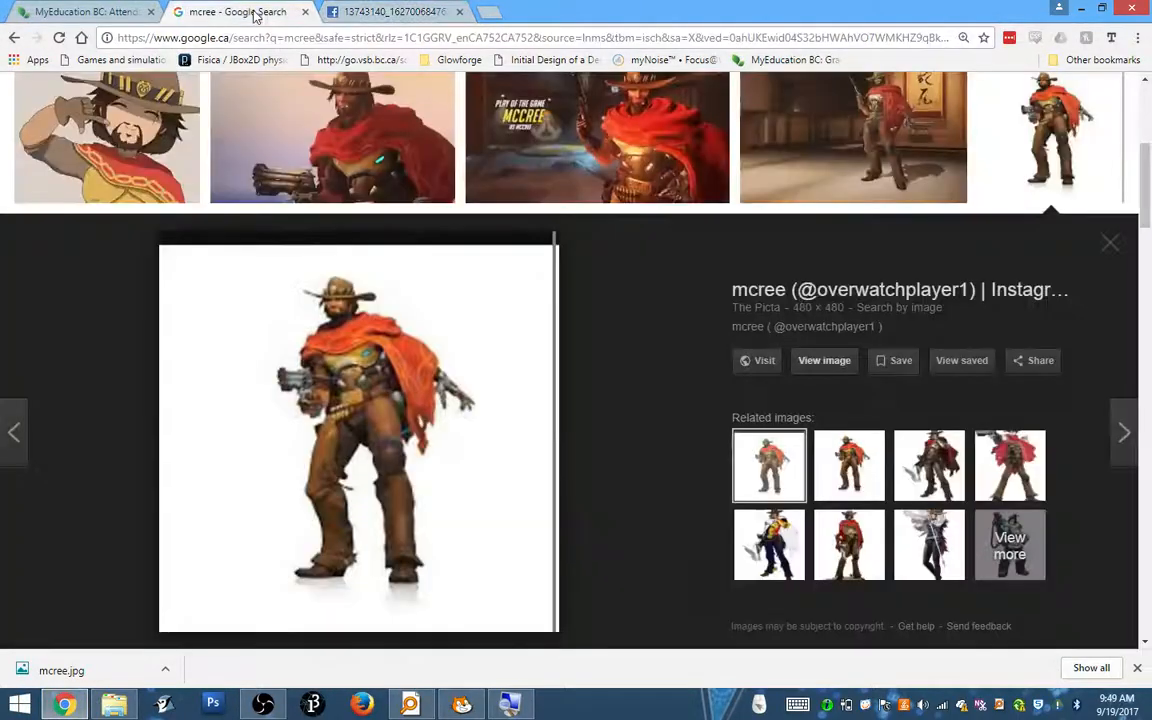
scroll(298, 240, "up", 5)
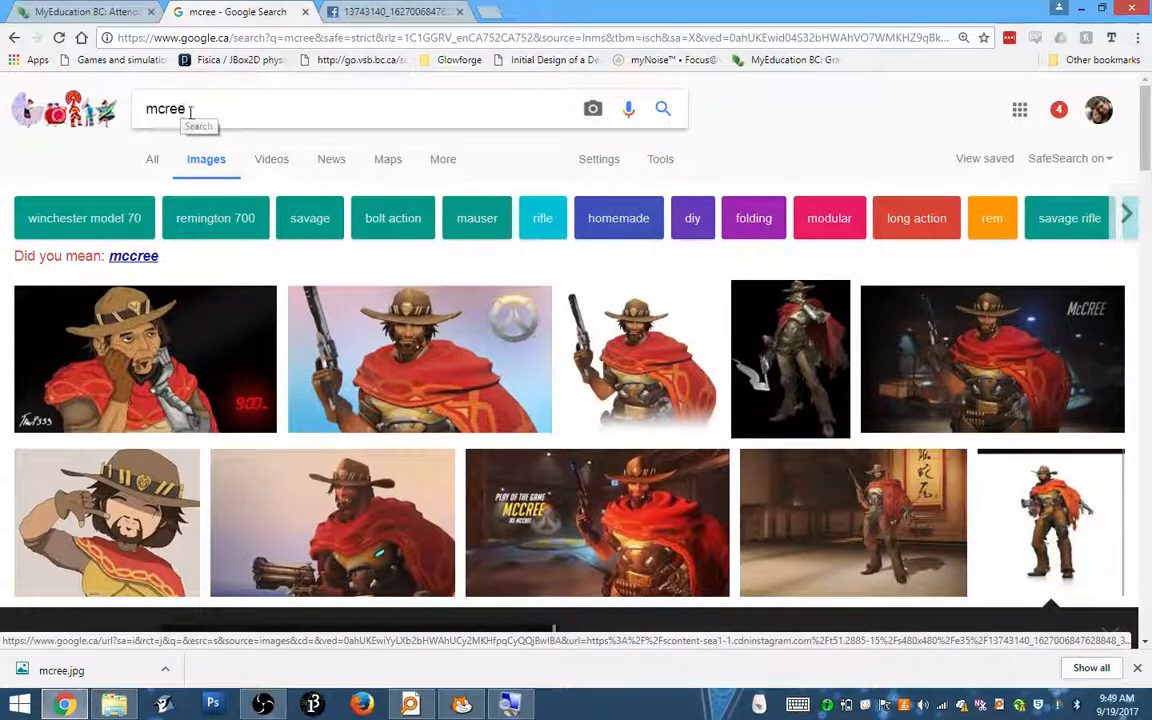
left_click(661, 162)
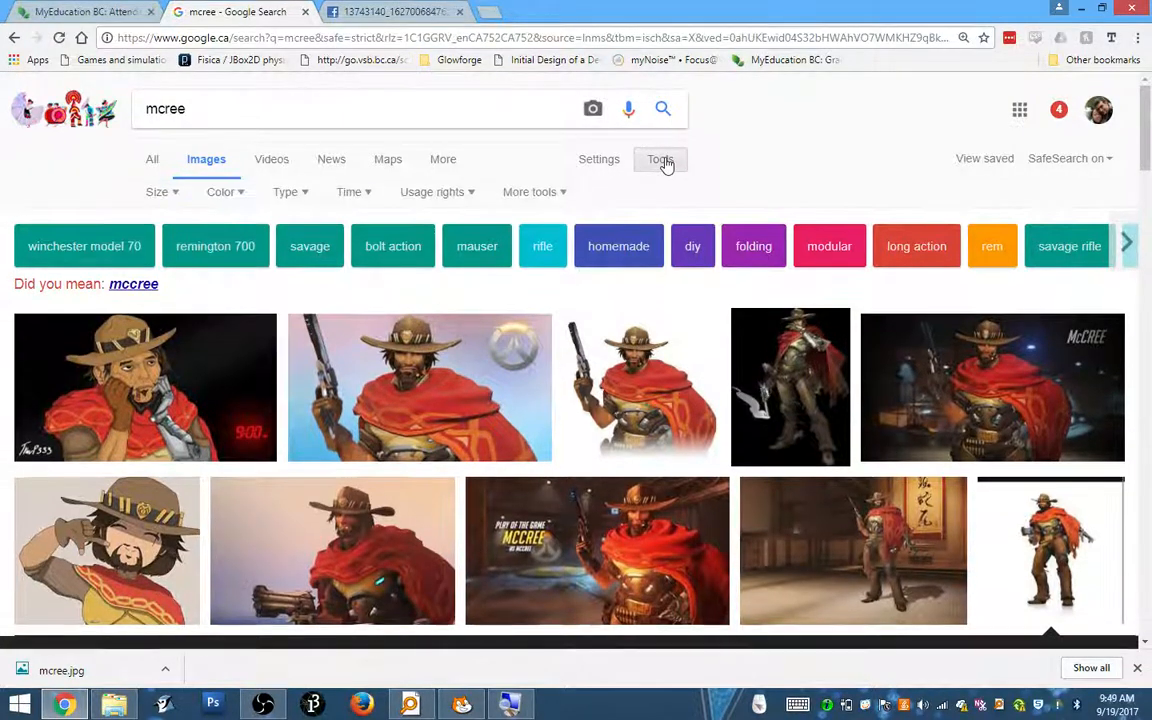
left_click(231, 199)
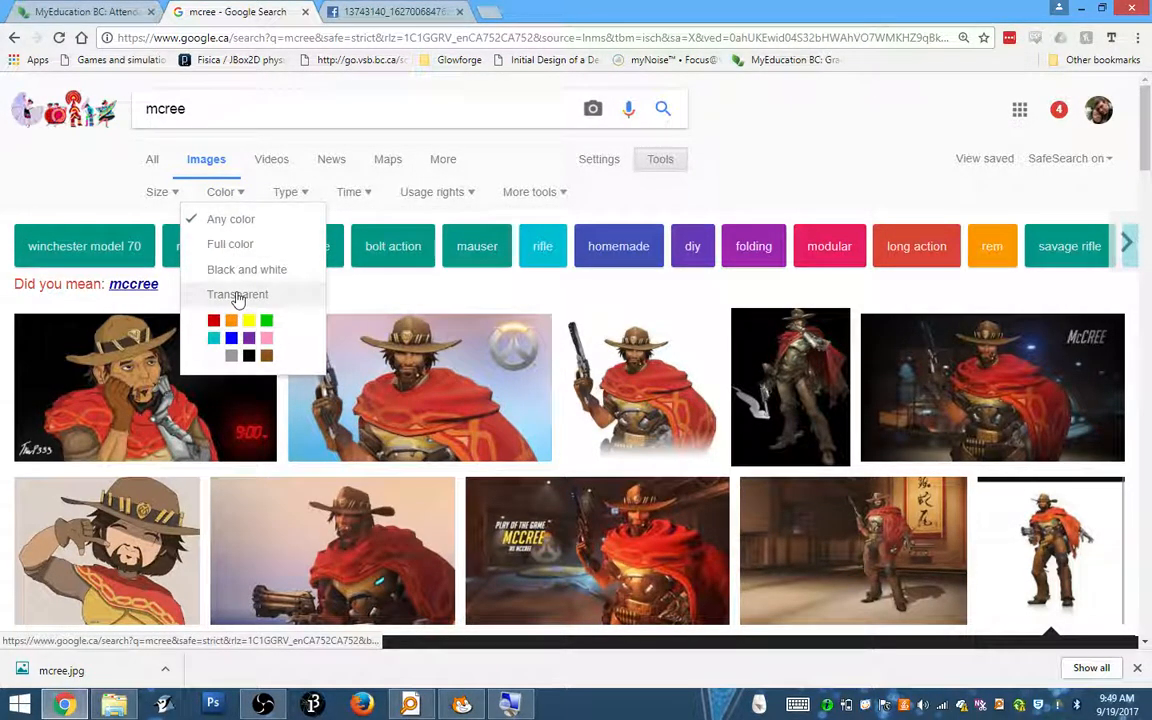
left_click(237, 295)
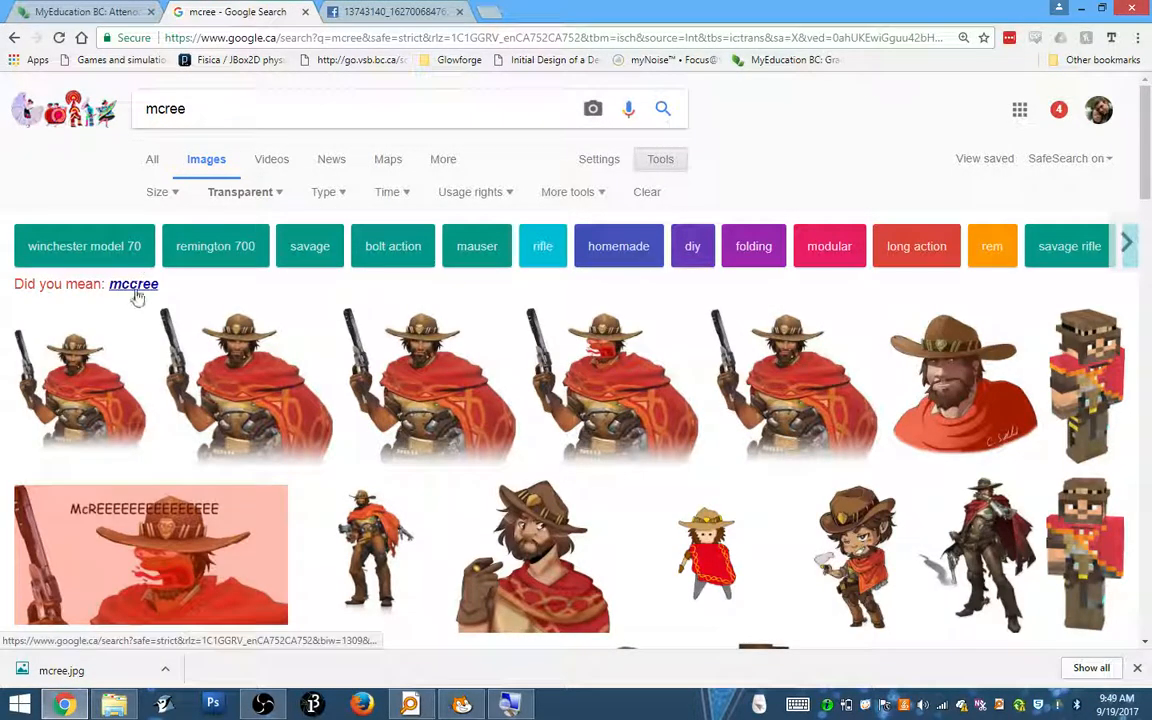
left_click(136, 287)
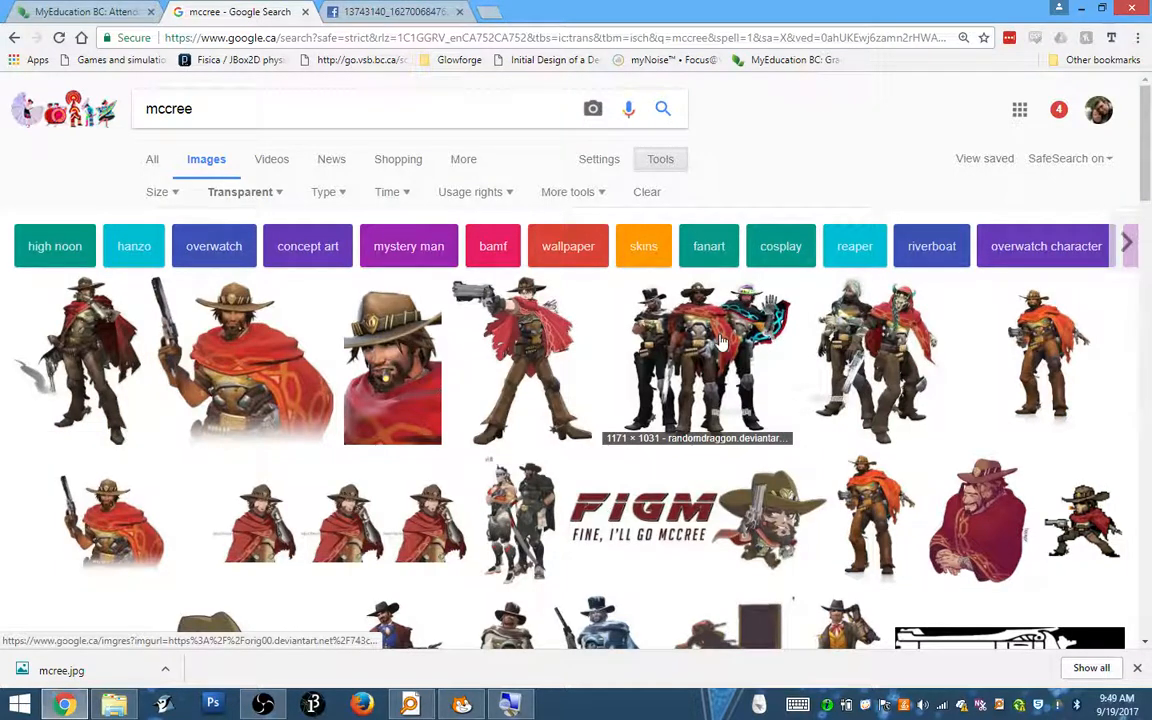
- Open the McCree Full Portrait Render at full size and save it to the Desktop as a PNG under its suggested file name
left_click(1025, 355)
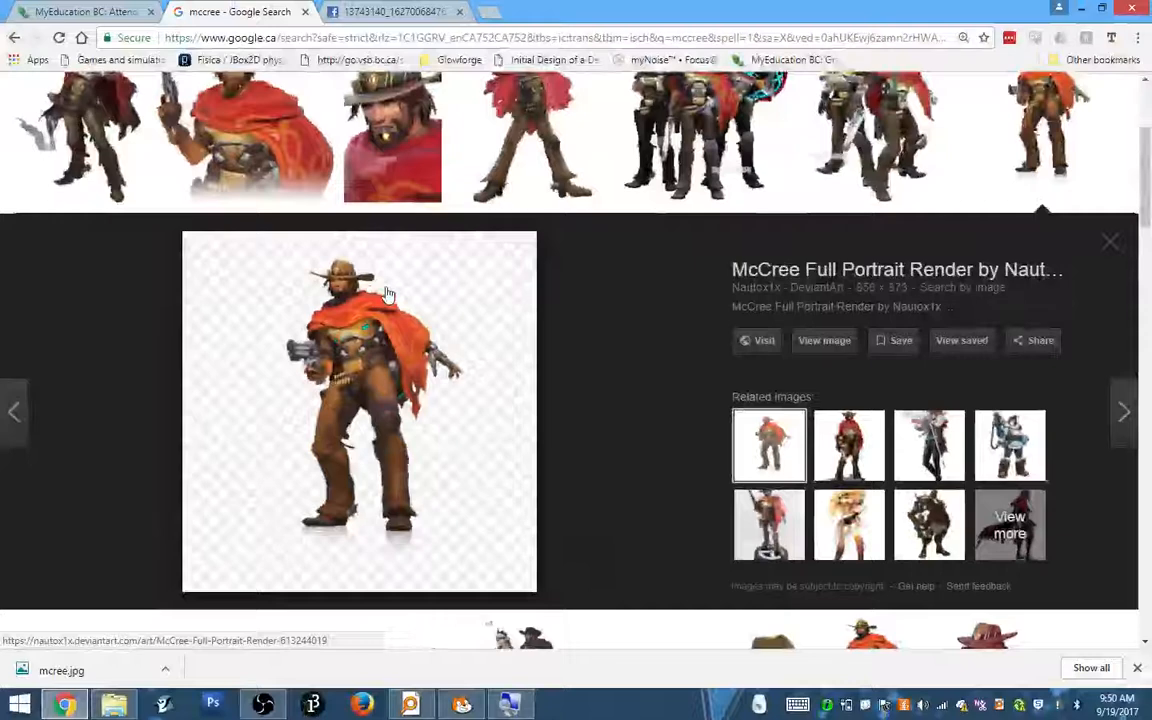
left_click(810, 344)
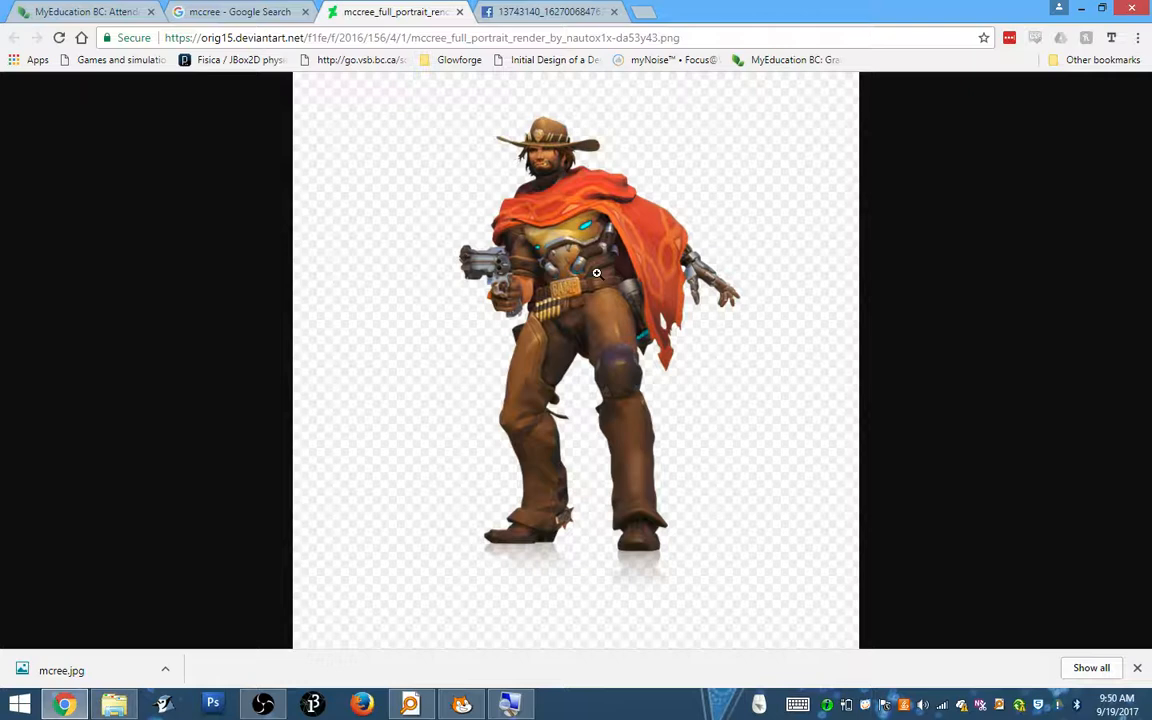
right_click(600, 276)
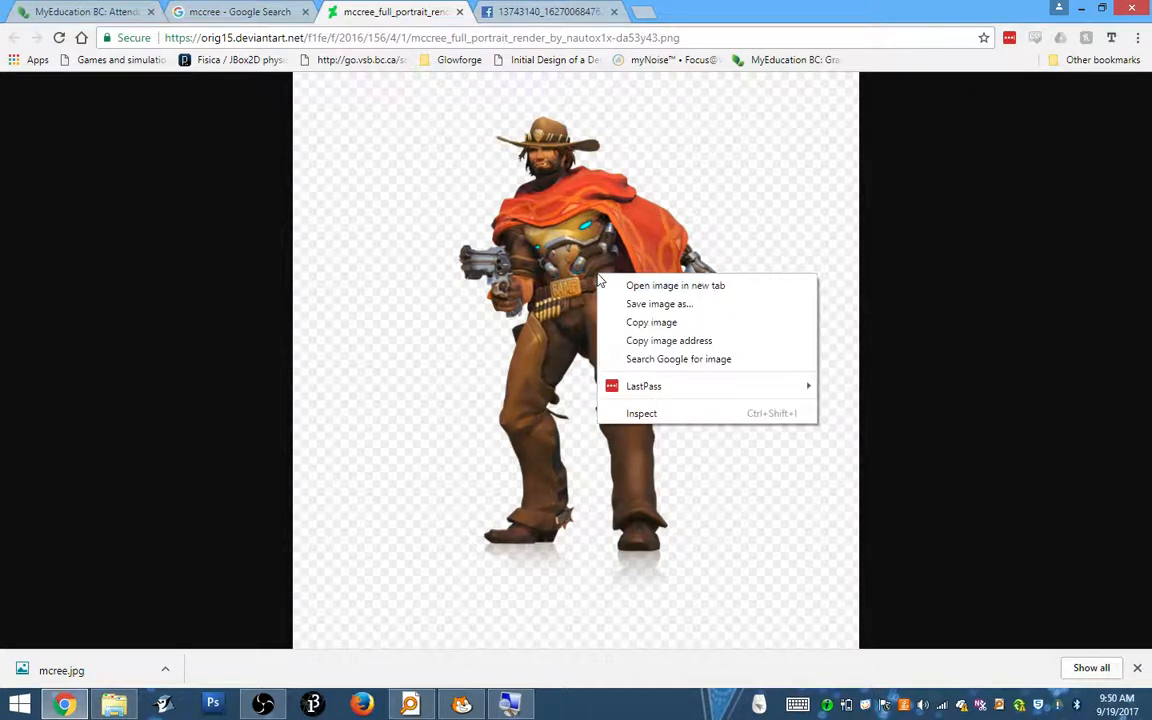
left_click(654, 303)
left_click(52, 112)
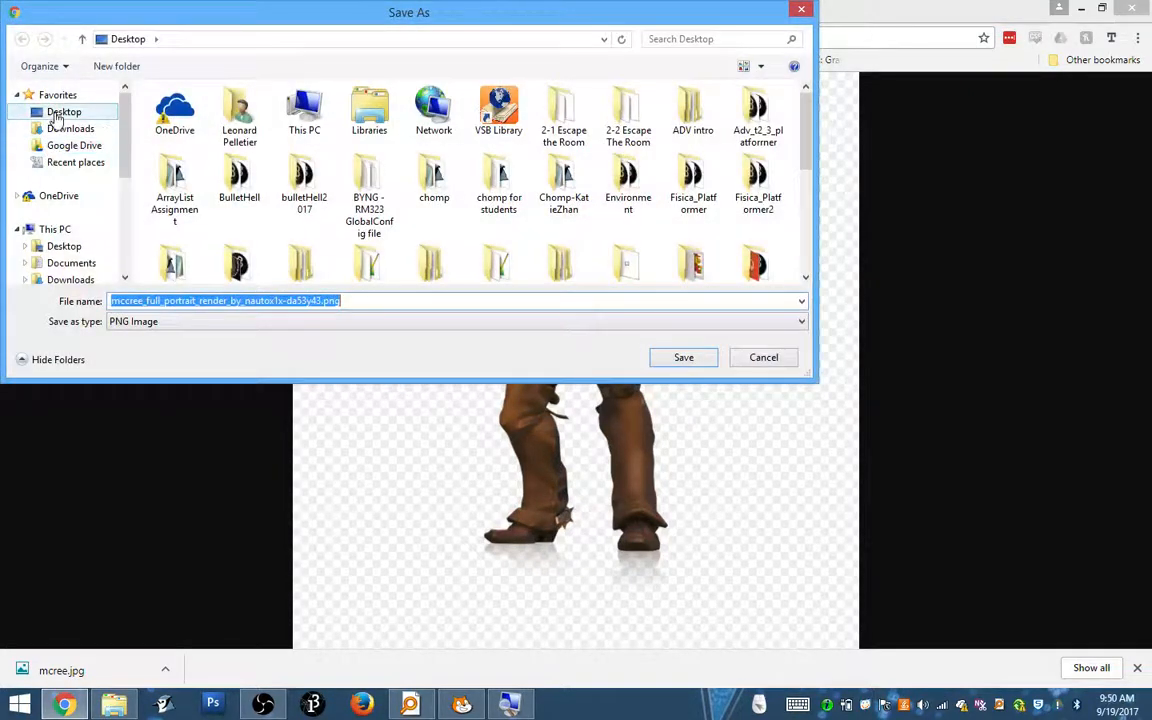
left_click(686, 360)
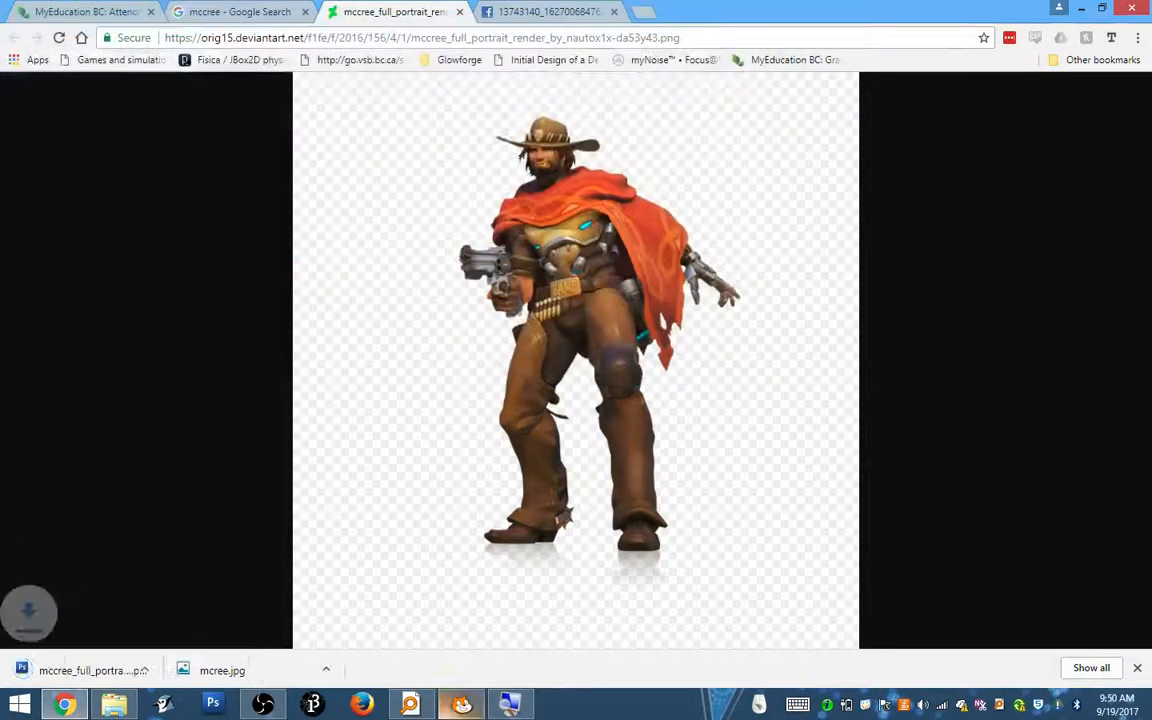
- Switch to Scratch, upload mccree_full_portrait_render_by_nautox1x-da53y43.png from the Desktop as a new sprite, and place it over the horse on the stage
left_click(461, 704)
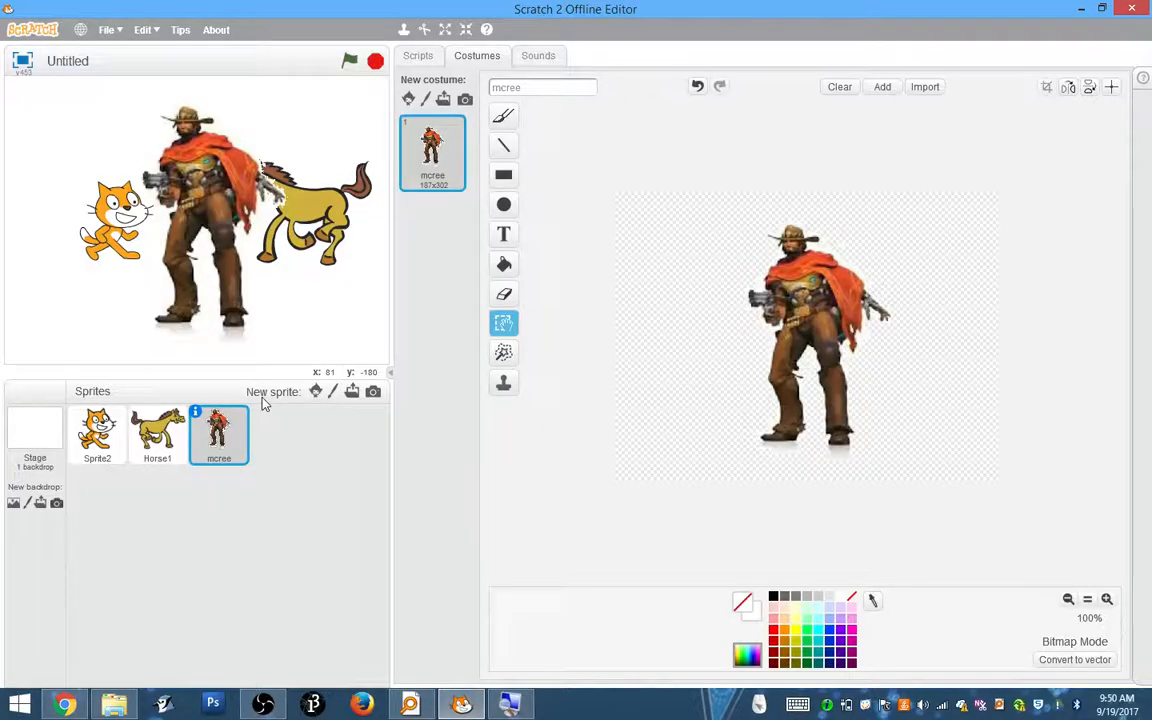
left_click(351, 391)
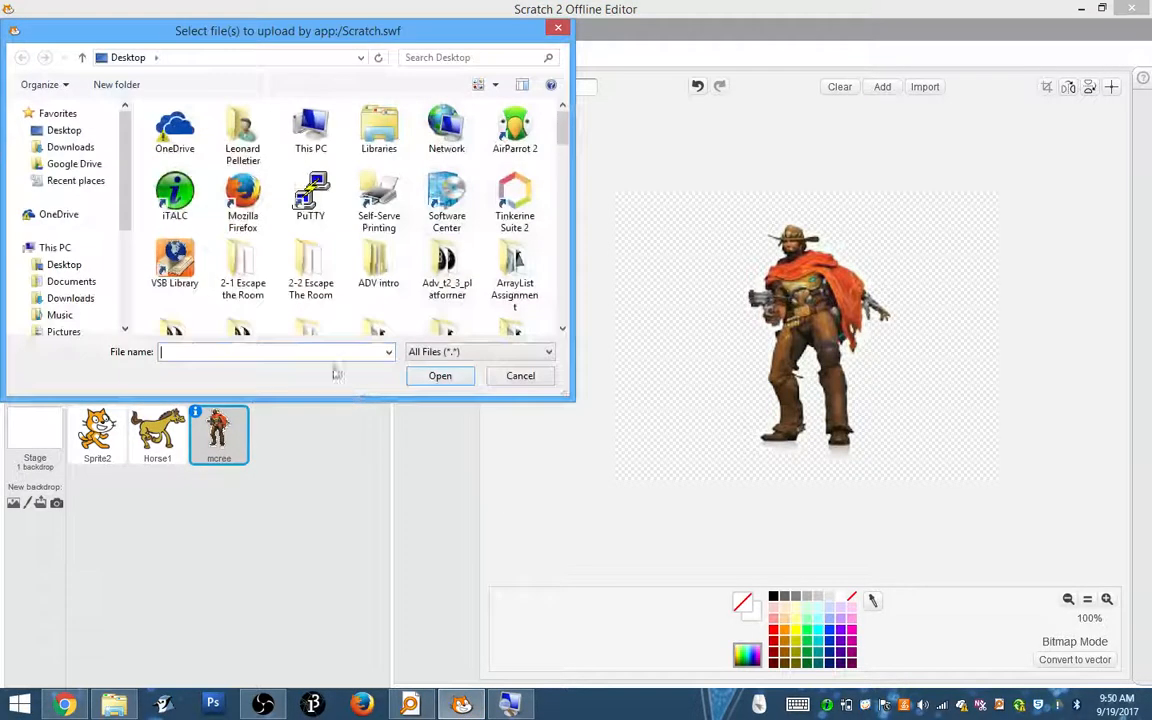
left_click(263, 285)
type("mc")
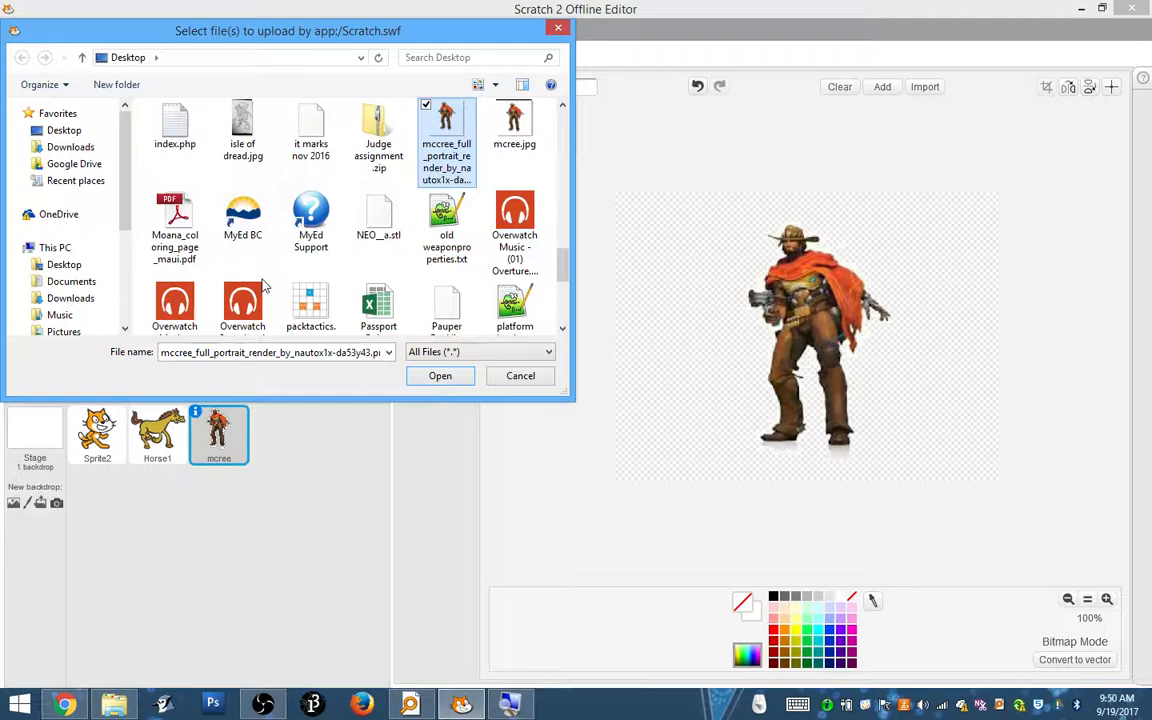
key("Return")
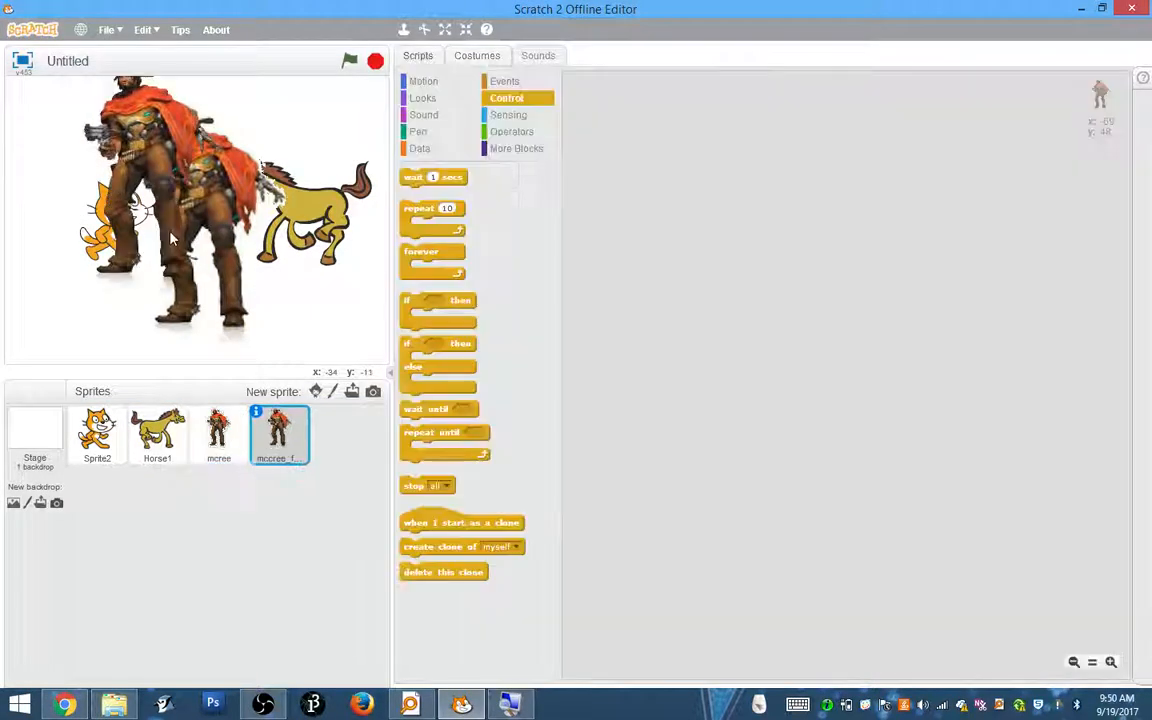
left_click_drag(131, 154, 300, 189)
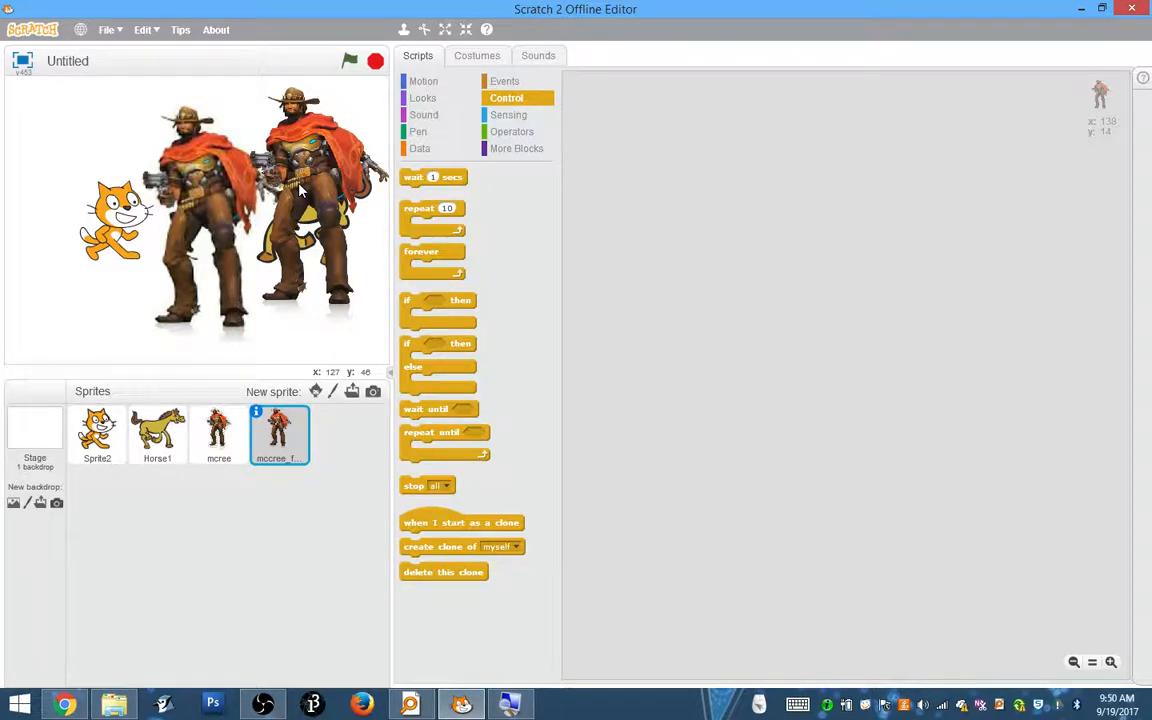
- Switch to the mccree image results in Chrome and review the colour filter options, keeping Transparent selected
left_click(60, 705)
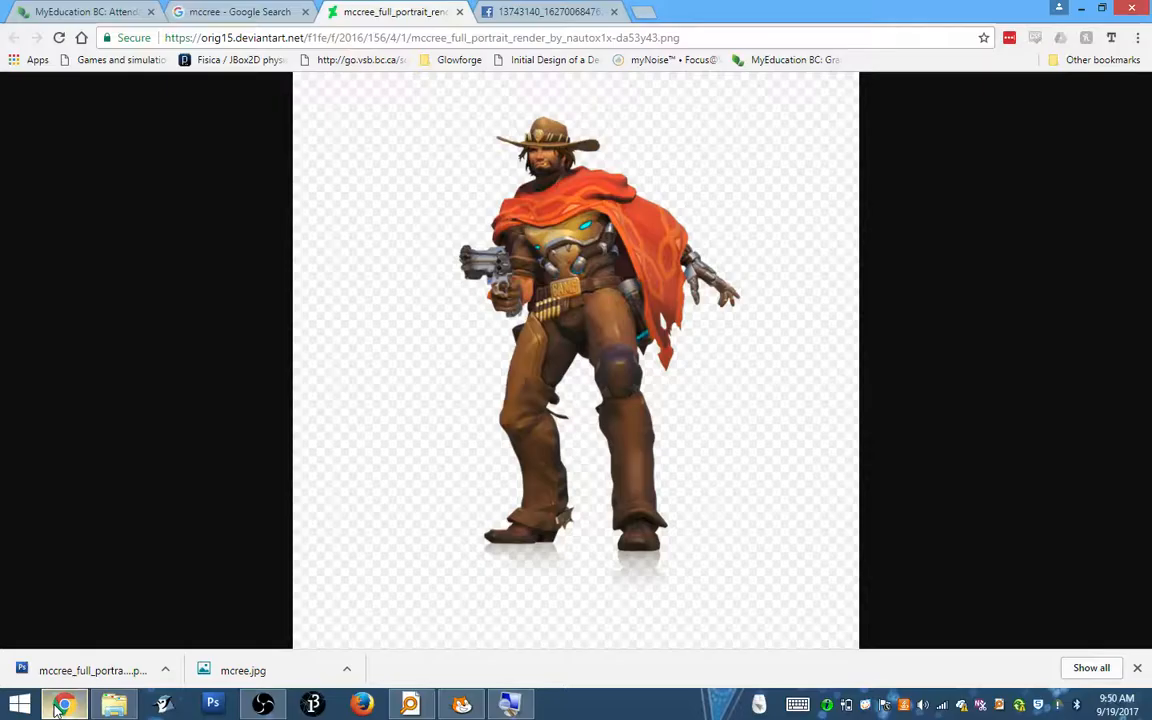
left_click(258, 10)
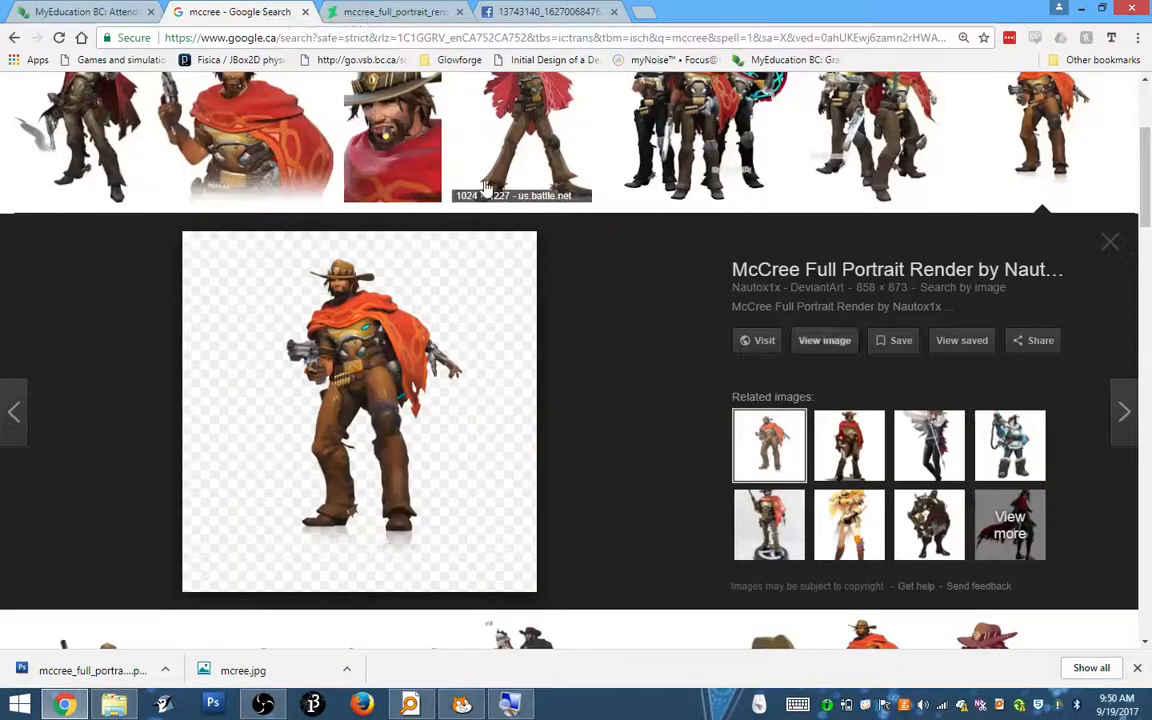
scroll(660, 170, "up", 3)
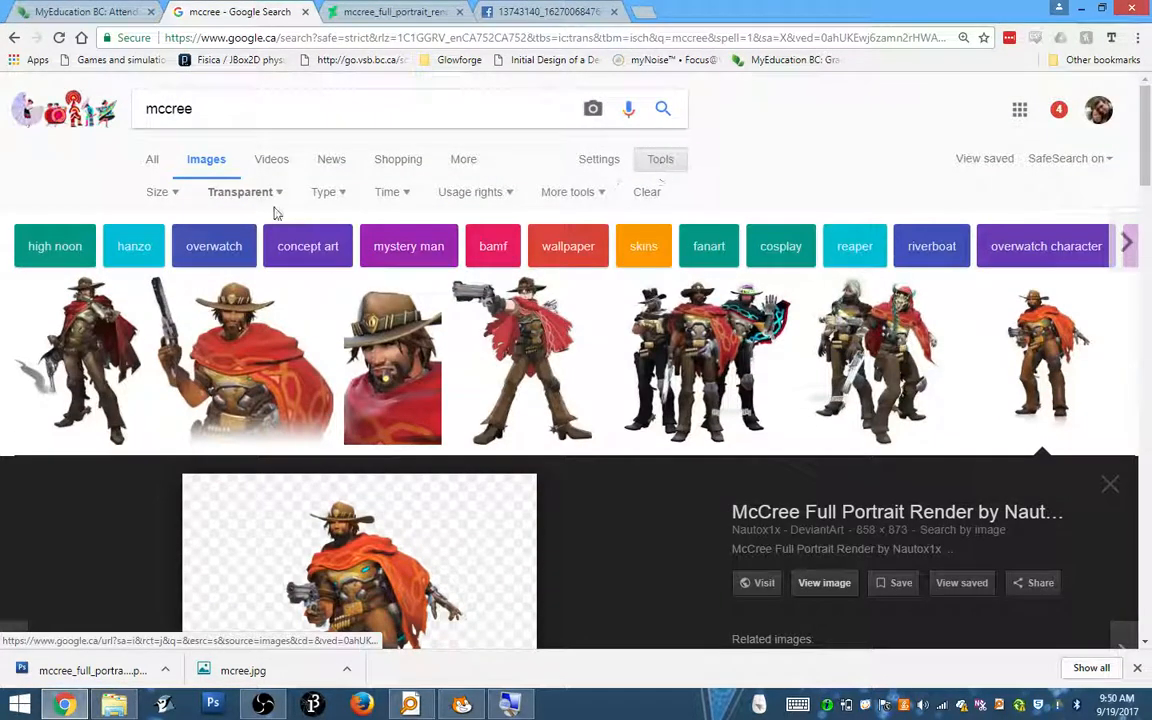
left_click(248, 194)
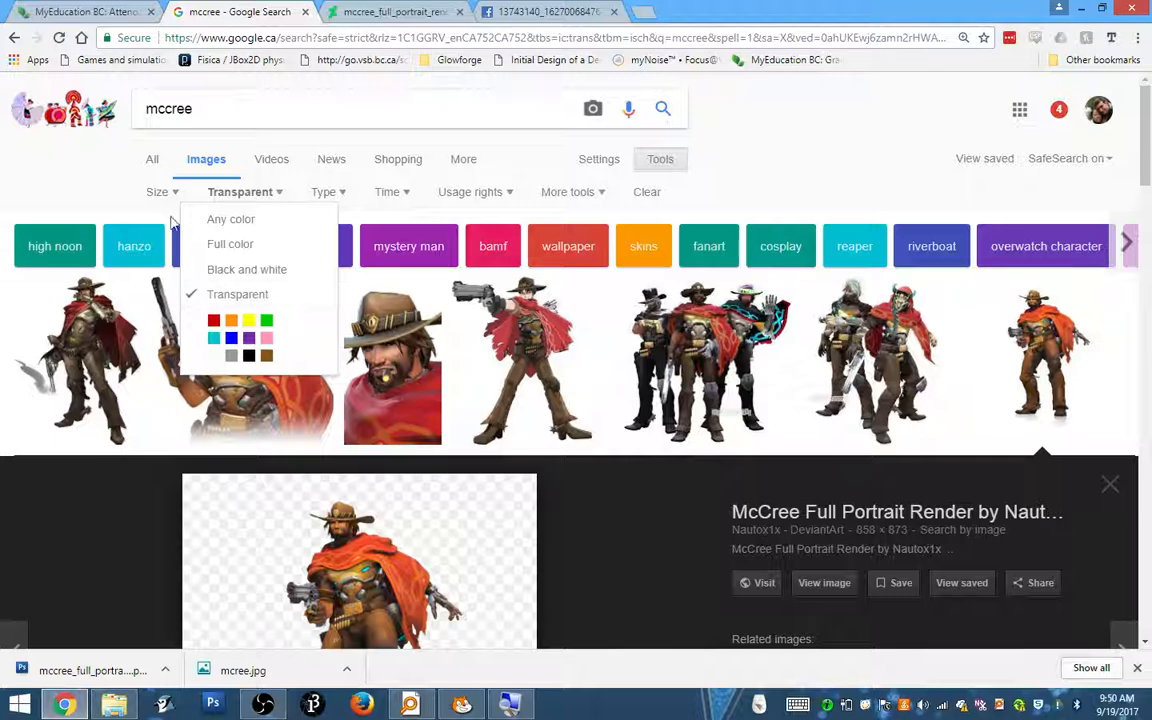
left_click(779, 157)
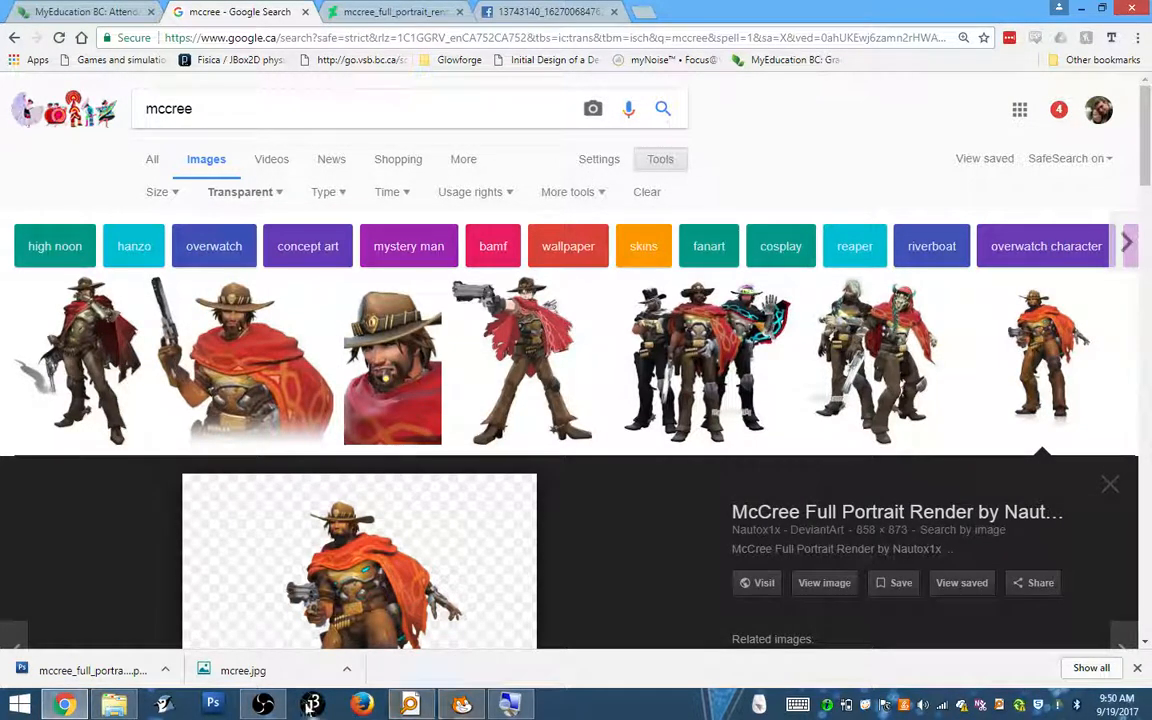